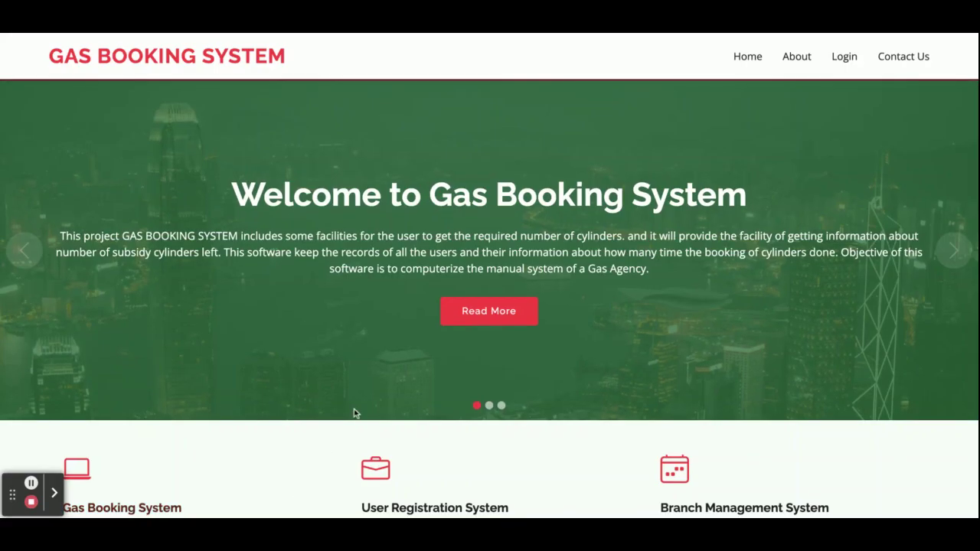
- Scroll the home page, then advance the slideshow to the User Management and Branch Management System slides
{"action": "scroll", "coordinate": [353, 409], "scroll_direction": "down", "scroll_amount": 2}
{"action": "scroll", "coordinate": [353, 413], "scroll_direction": "up", "scroll_amount": 2}
{"action": "scroll", "coordinate": [354, 414], "scroll_direction": "down", "scroll_amount": 1}
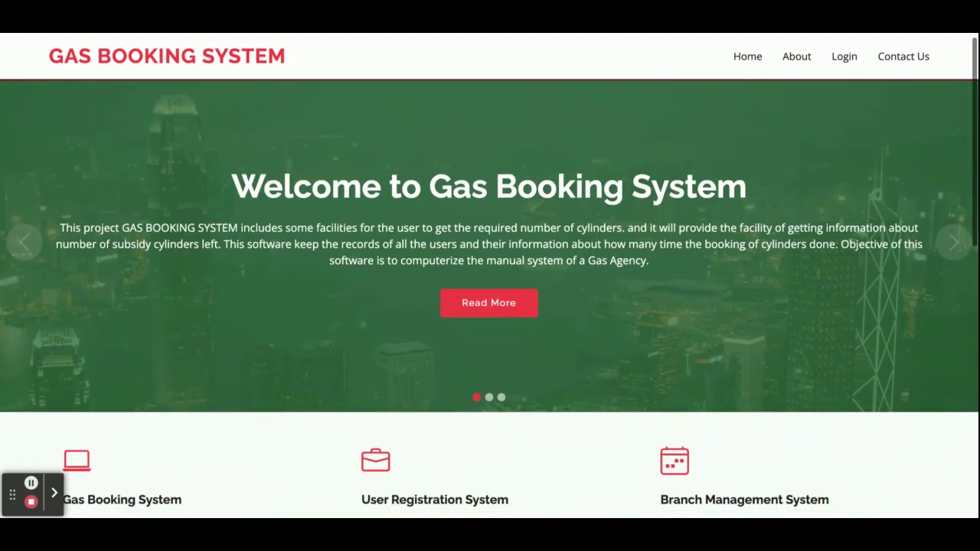
{"action": "scroll", "coordinate": [490, 299], "scroll_direction": "down", "scroll_amount": 10}
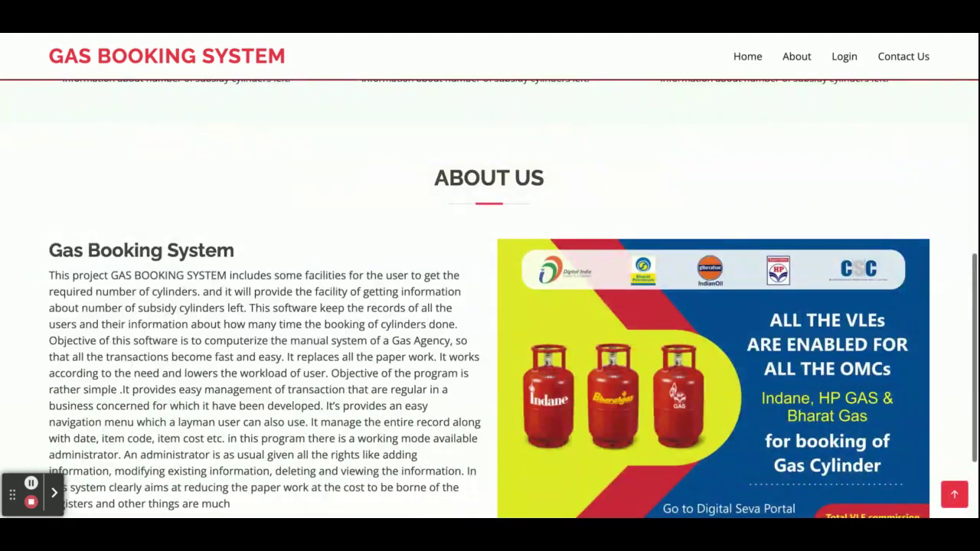
{"action": "scroll", "coordinate": [495, 407], "scroll_direction": "up", "scroll_amount": 10}
{"action": "scroll", "coordinate": [495, 407], "scroll_direction": "down", "scroll_amount": 1}
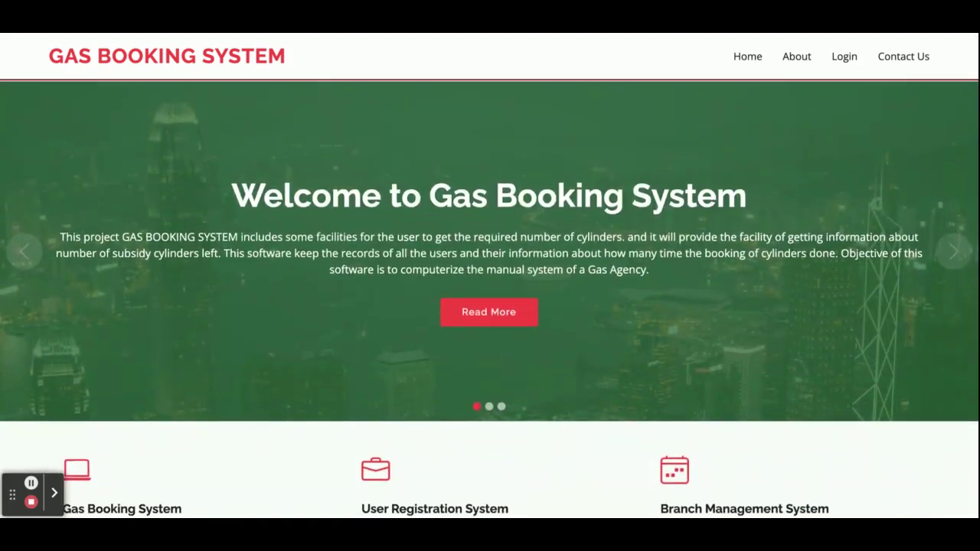
{"action": "left_click", "coordinate": [490, 406]}
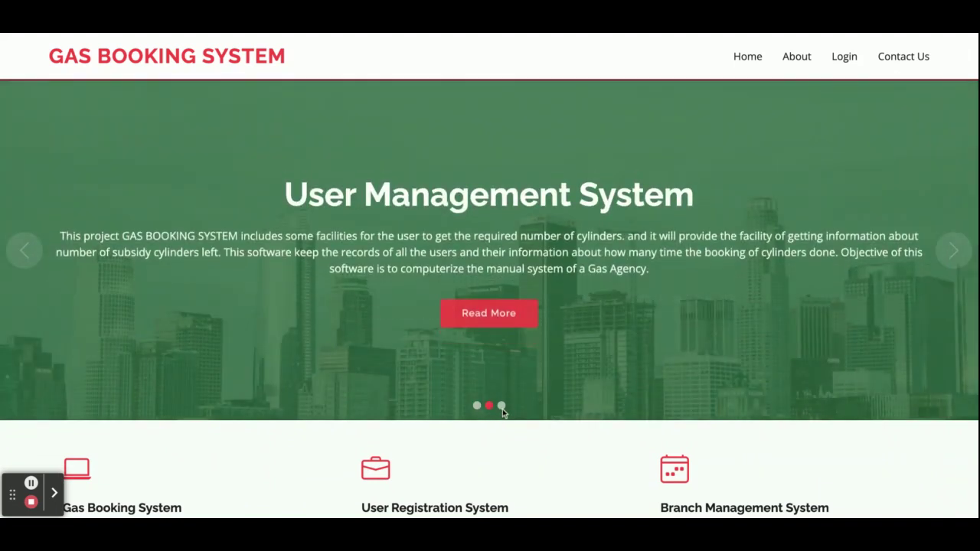
{"action": "left_click", "coordinate": [502, 407]}
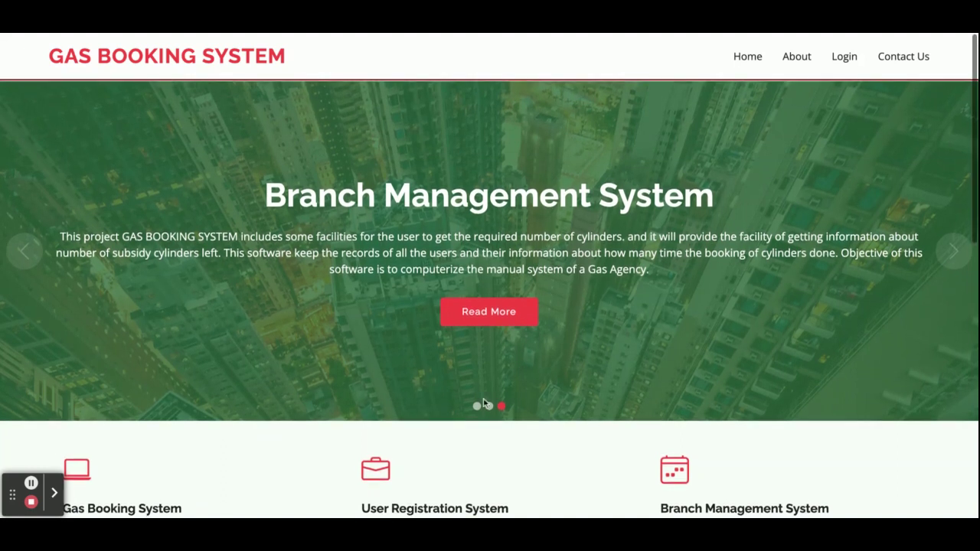
- Cycle the slideshow through the welcome, User Management and Branch Management System slides
{"action": "left_click", "coordinate": [476, 406]}
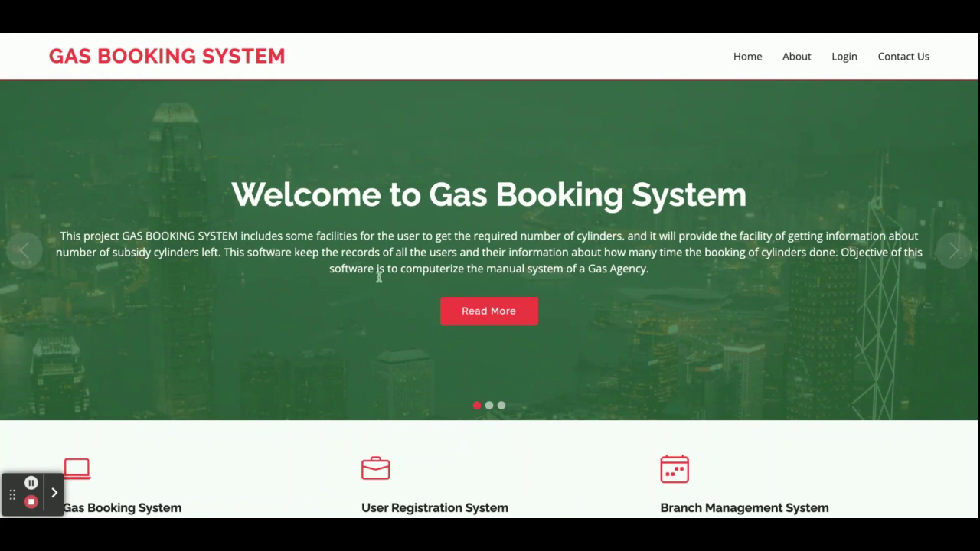
{"action": "left_click", "coordinate": [489, 407]}
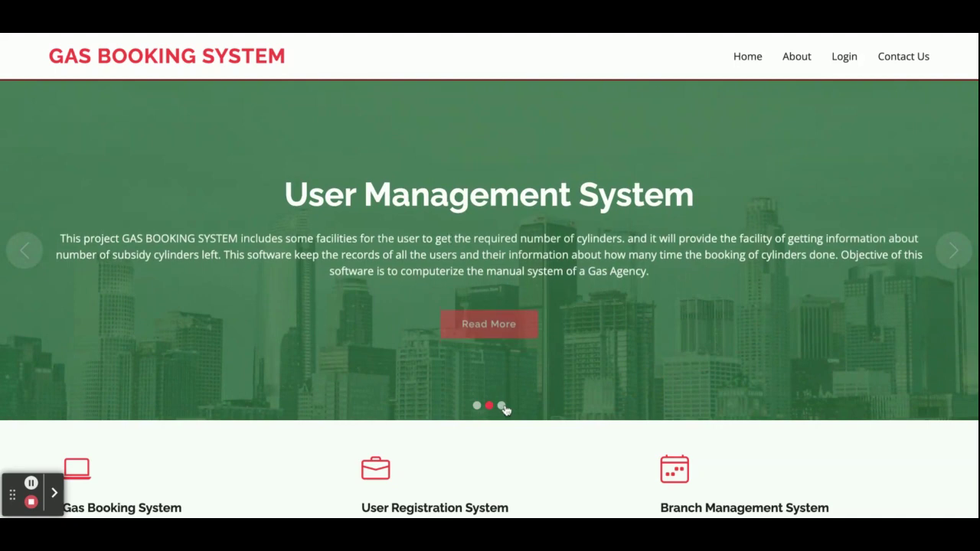
{"action": "left_click", "coordinate": [502, 407]}
- Review the Gas Booking, User Registration and Branch Management cards, then jump to About Us
{"action": "scroll", "coordinate": [548, 399], "scroll_direction": "down", "scroll_amount": 5}
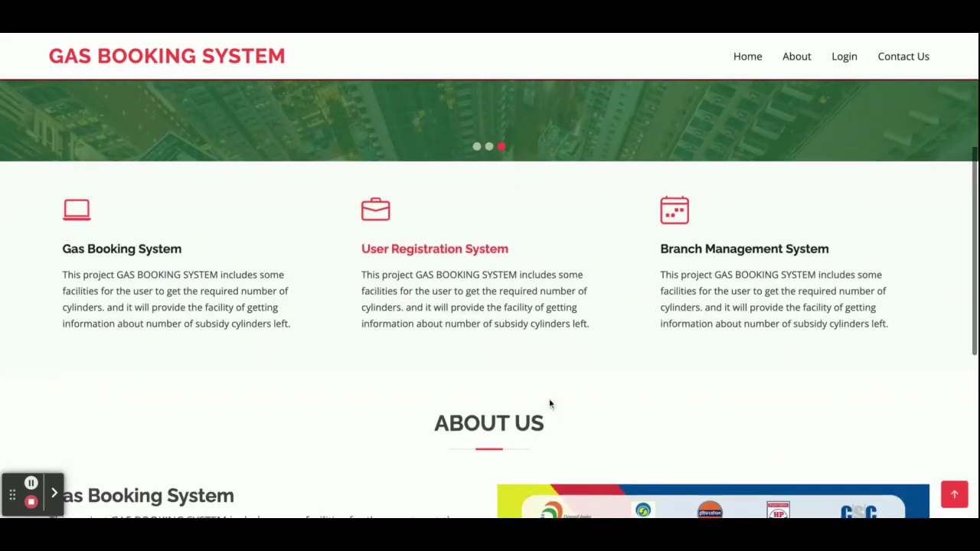
{"action": "scroll", "coordinate": [549, 404], "scroll_direction": "down", "scroll_amount": 3}
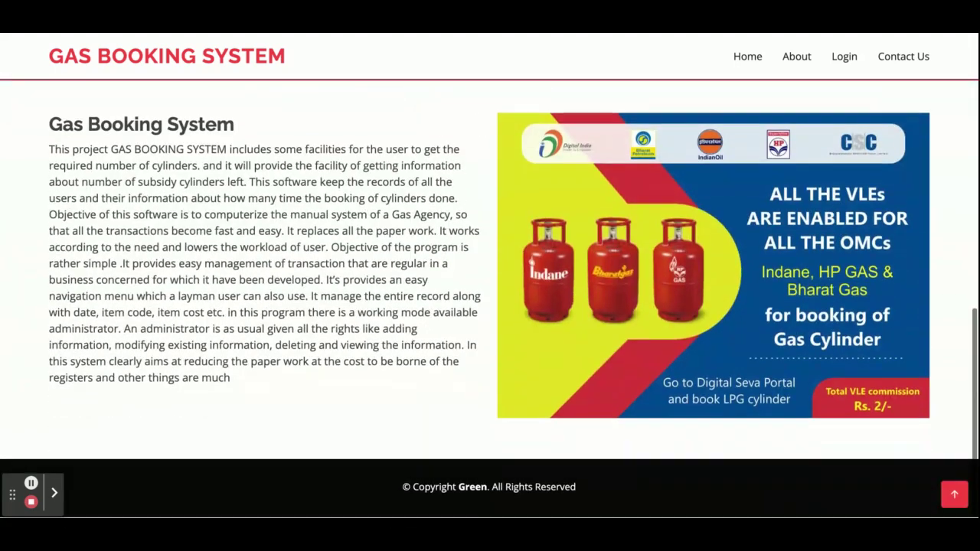
{"action": "scroll", "coordinate": [490, 306], "scroll_direction": "up", "scroll_amount": 8}
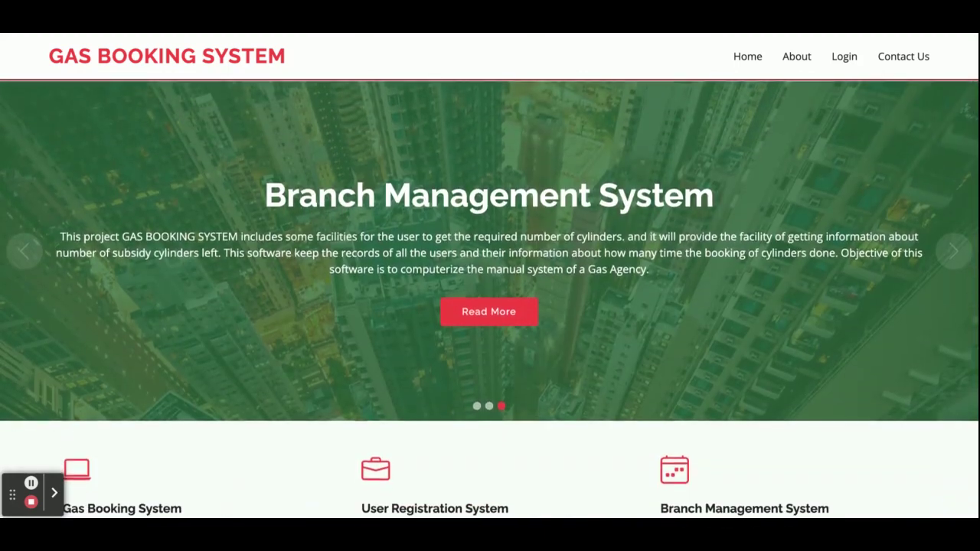
{"action": "scroll", "coordinate": [490, 306], "scroll_direction": "down", "scroll_amount": 8}
{"action": "scroll", "coordinate": [490, 307], "scroll_direction": "up", "scroll_amount": 8}
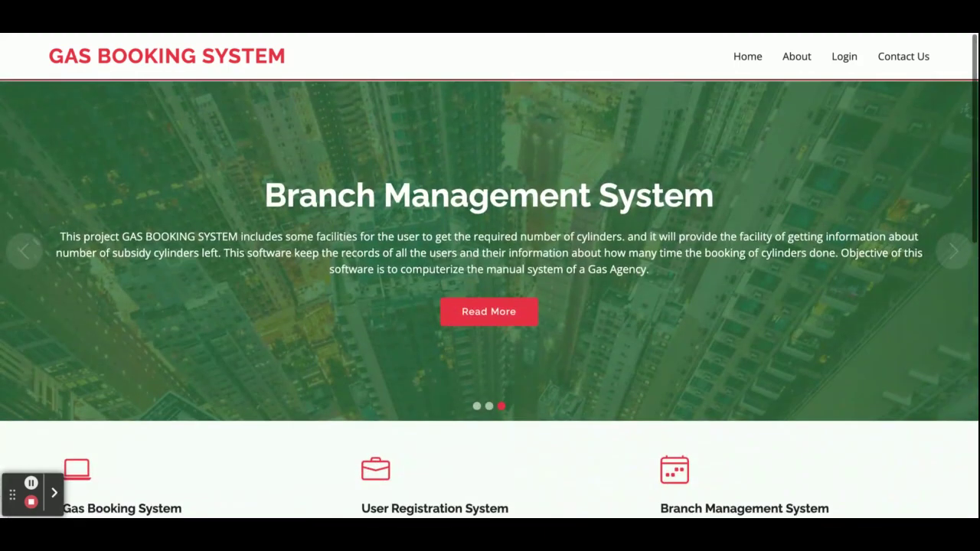
{"action": "scroll", "coordinate": [504, 334], "scroll_direction": "down", "scroll_amount": 8}
{"action": "scroll", "coordinate": [504, 333], "scroll_direction": "up", "scroll_amount": 8}
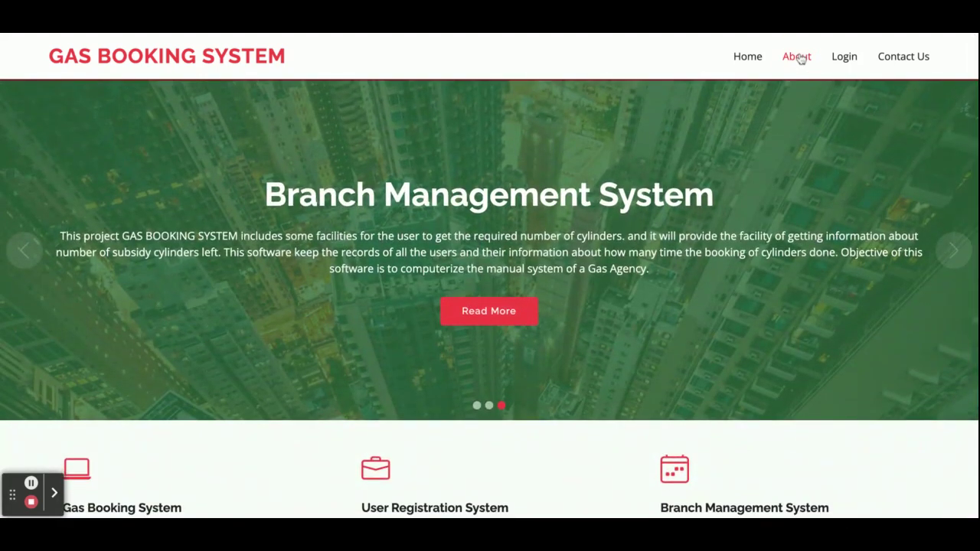
{"action": "left_click", "coordinate": [800, 59]}
- Look over the About Us section and go to the Login page
{"action": "scroll", "coordinate": [438, 345], "scroll_direction": "down", "scroll_amount": 1}
{"action": "scroll", "coordinate": [436, 347], "scroll_direction": "up", "scroll_amount": 1}
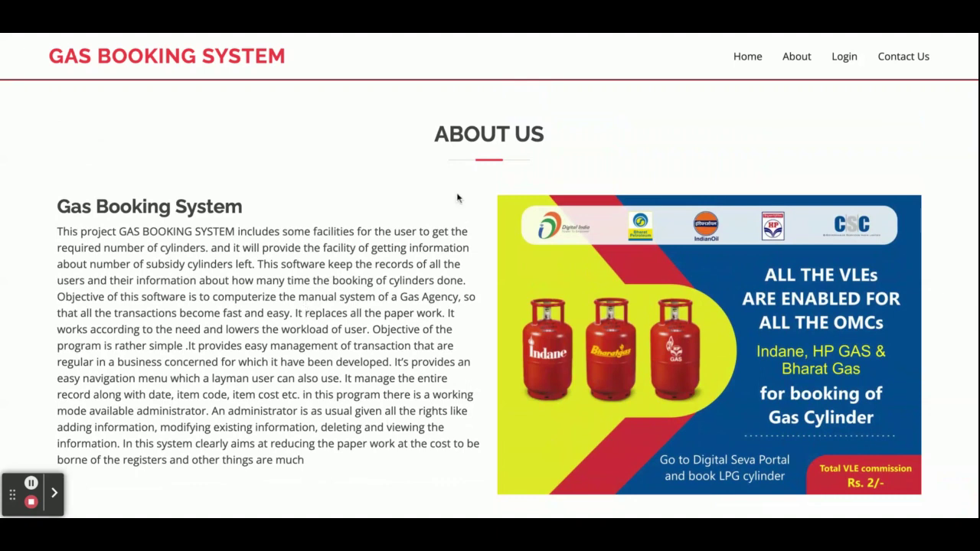
{"action": "left_click", "coordinate": [845, 63]}
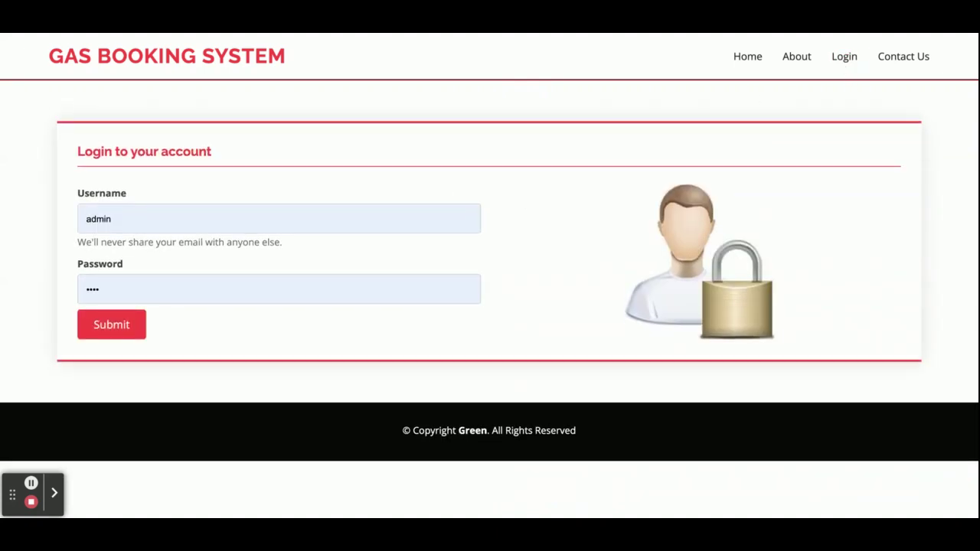
- Browse the Contact page's location details, map and message form
{"action": "left_click", "coordinate": [873, 67]}
{"action": "scroll", "coordinate": [656, 218], "scroll_direction": "down", "scroll_amount": 3}
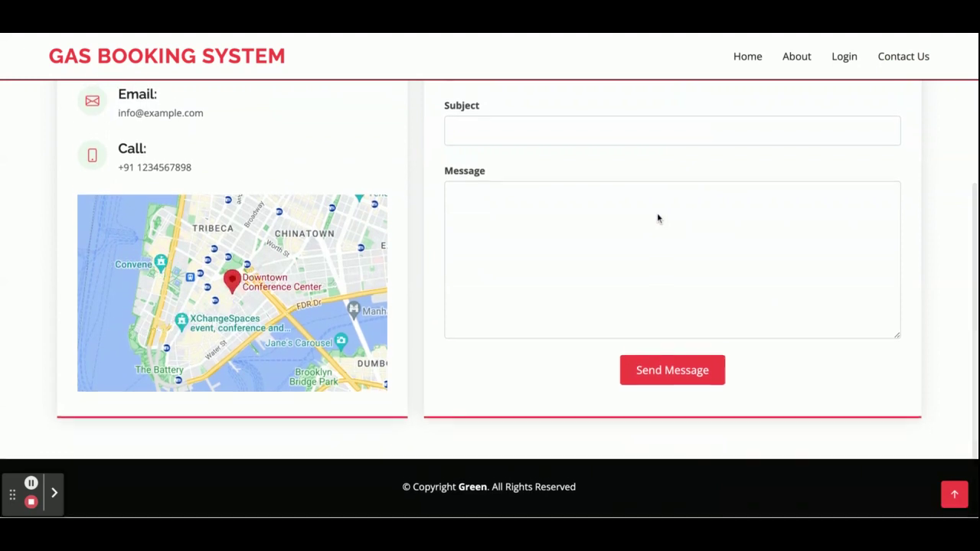
{"action": "scroll", "coordinate": [955, 243], "scroll_direction": "up", "scroll_amount": 3}
{"action": "scroll", "coordinate": [955, 248], "scroll_direction": "down", "scroll_amount": 3}
{"action": "scroll", "coordinate": [954, 248], "scroll_direction": "up", "scroll_amount": 3}
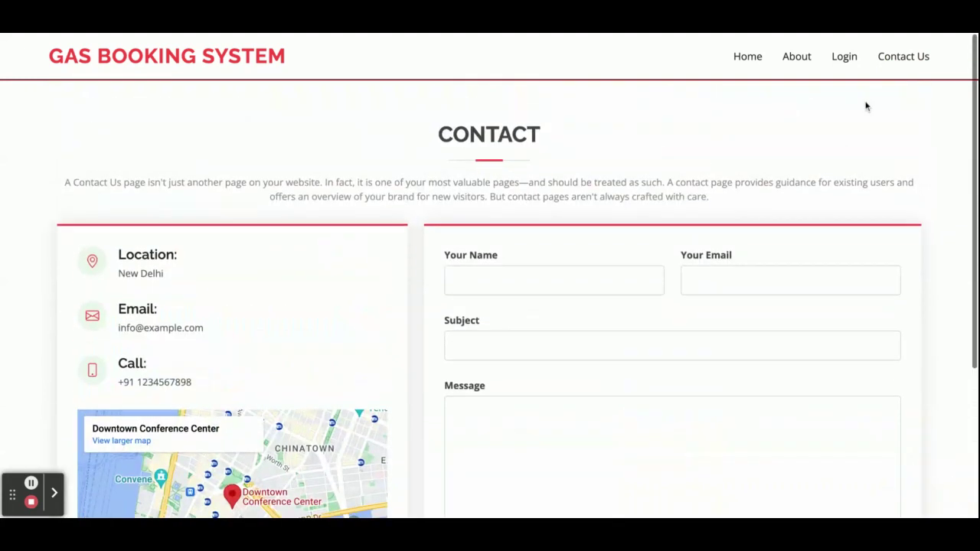
- Return to the Login page and submit the prefilled admin username and password
{"action": "left_click", "coordinate": [844, 59]}
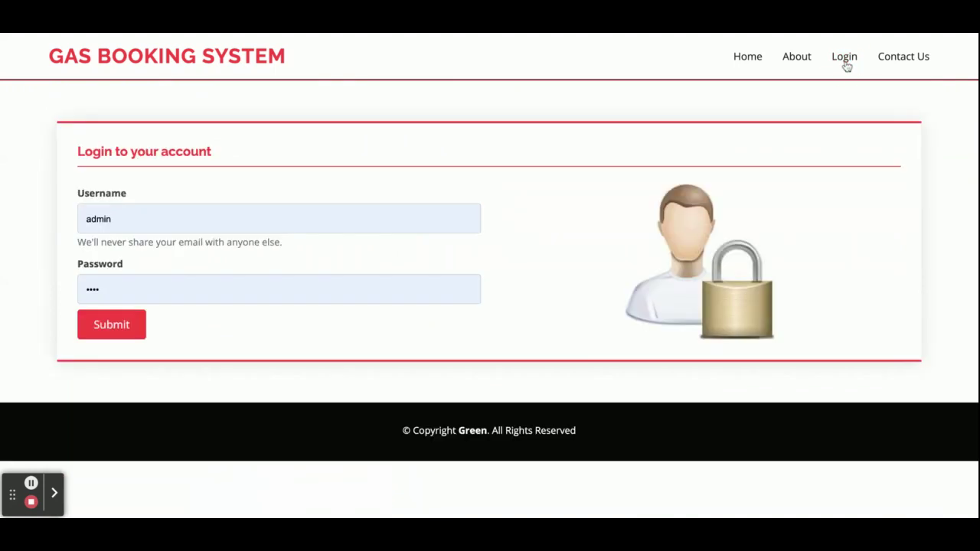
{"action": "left_click", "coordinate": [117, 219]}
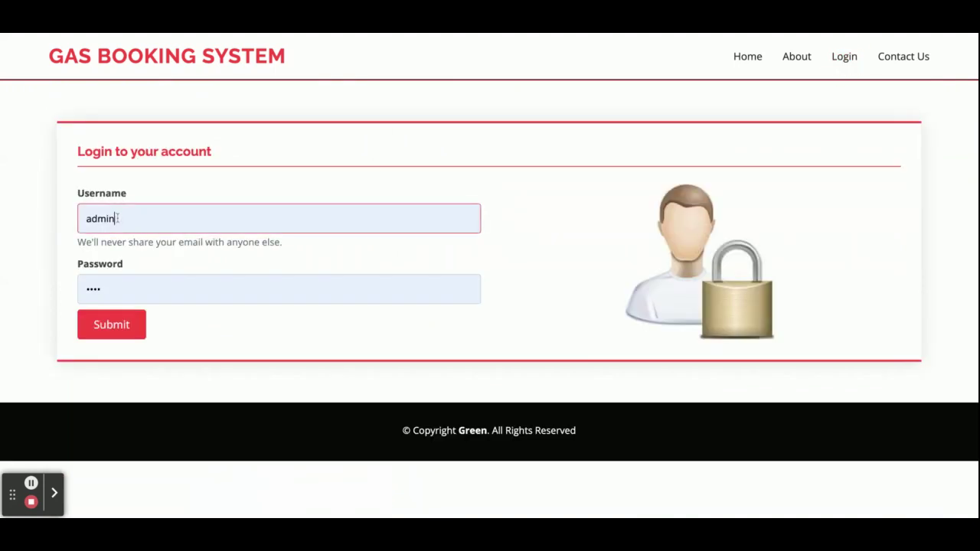
{"action": "left_click", "coordinate": [120, 287]}
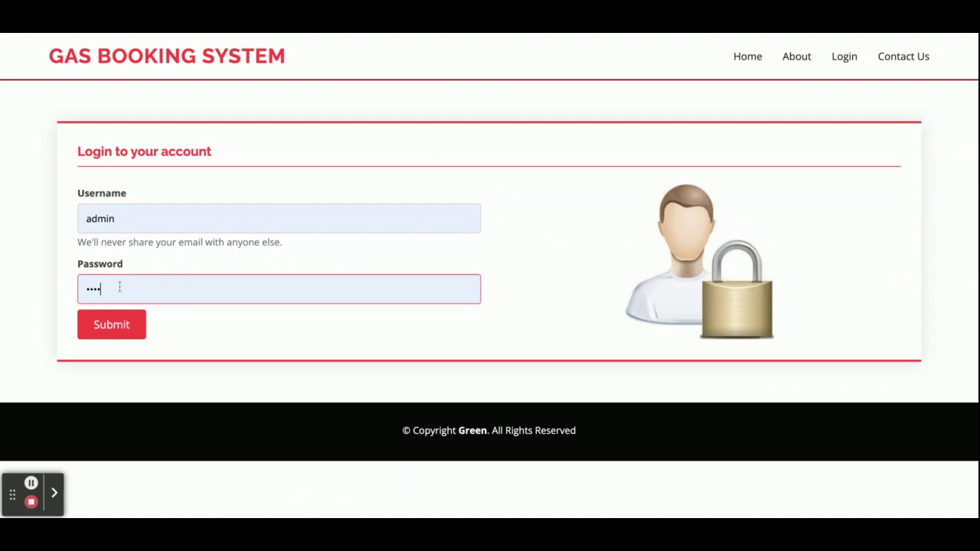
{"action": "left_click", "coordinate": [123, 327]}
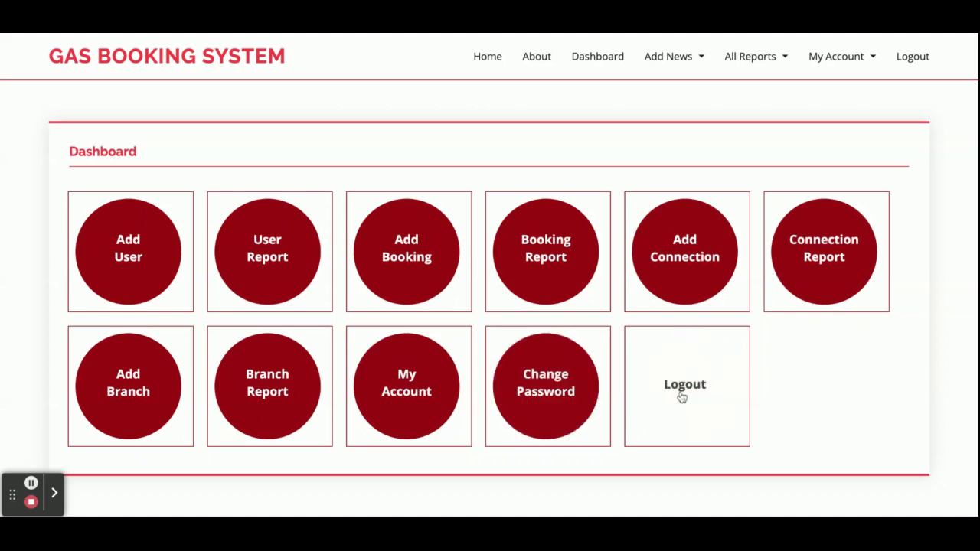
{"action": "left_click", "coordinate": [839, 69]}
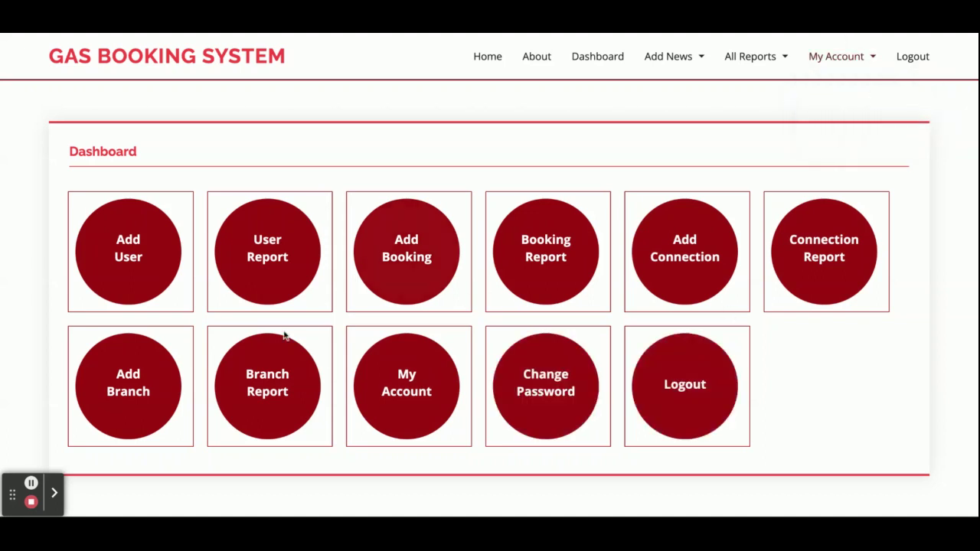
{"action": "left_click", "coordinate": [668, 58]}
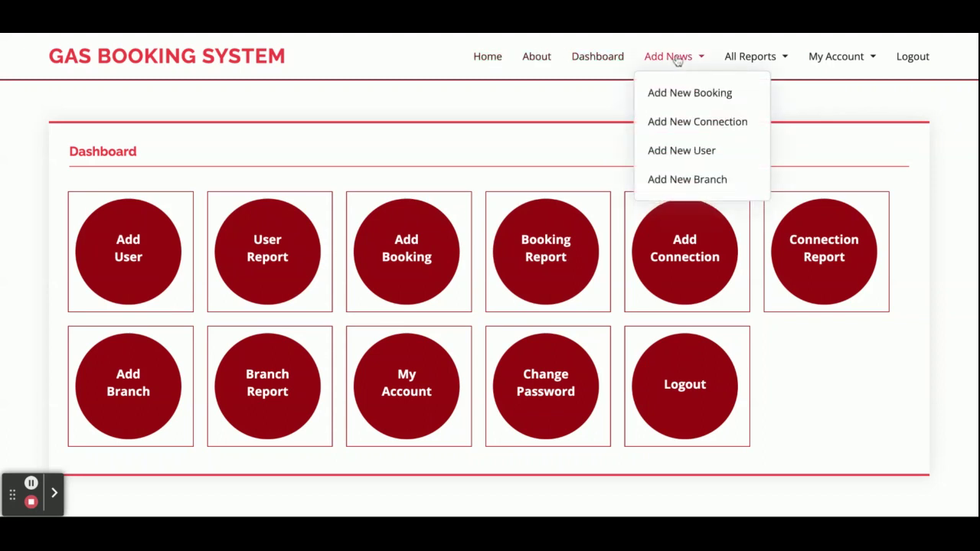
{"action": "left_click", "coordinate": [750, 56]}
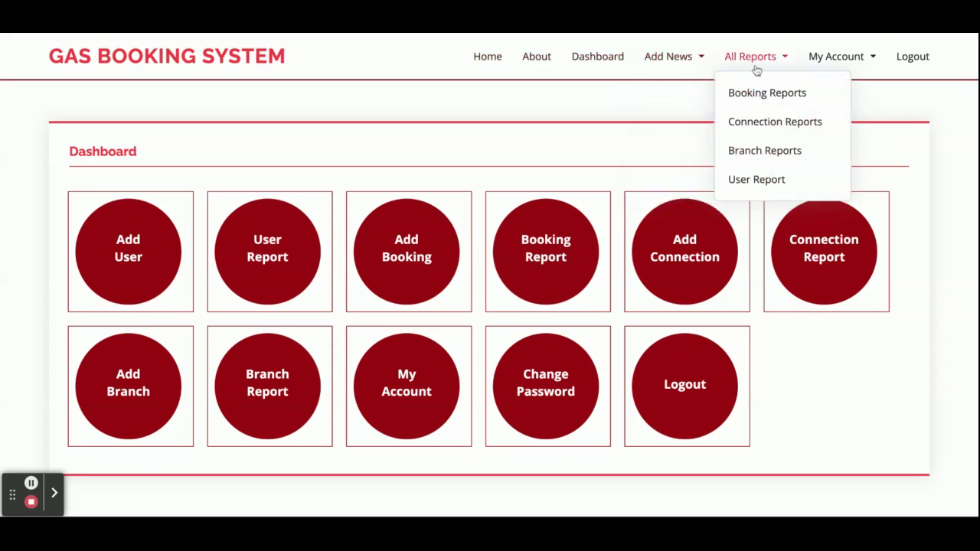
{"action": "left_click", "coordinate": [836, 57]}
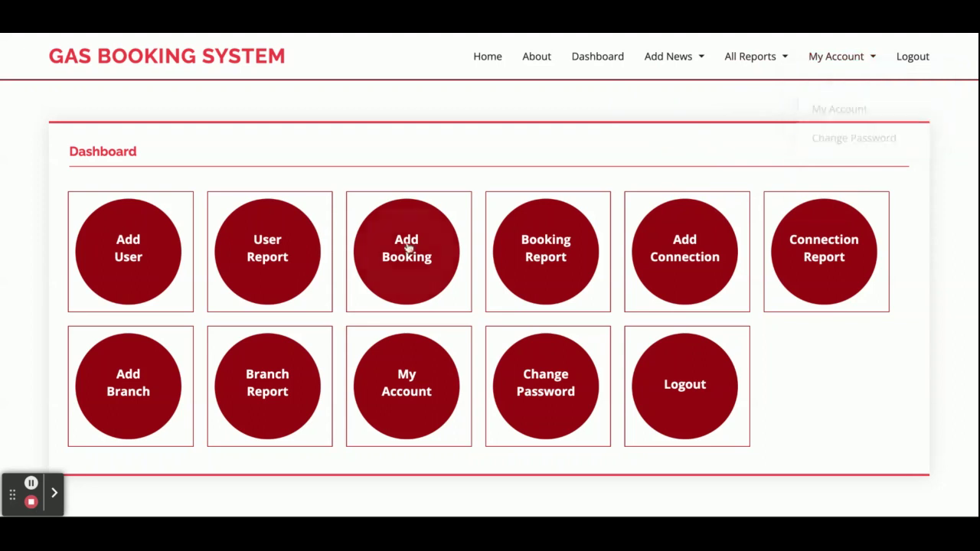
{"action": "left_click", "coordinate": [136, 270]}
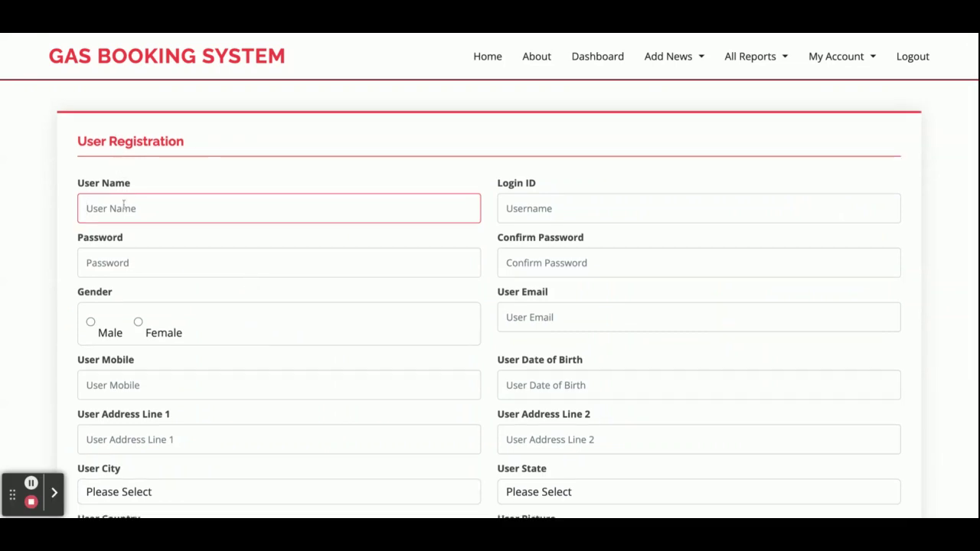
- Scroll down through the User Registration form's fields and back to the top
{"action": "scroll", "coordinate": [442, 294], "scroll_direction": "down", "scroll_amount": 3}
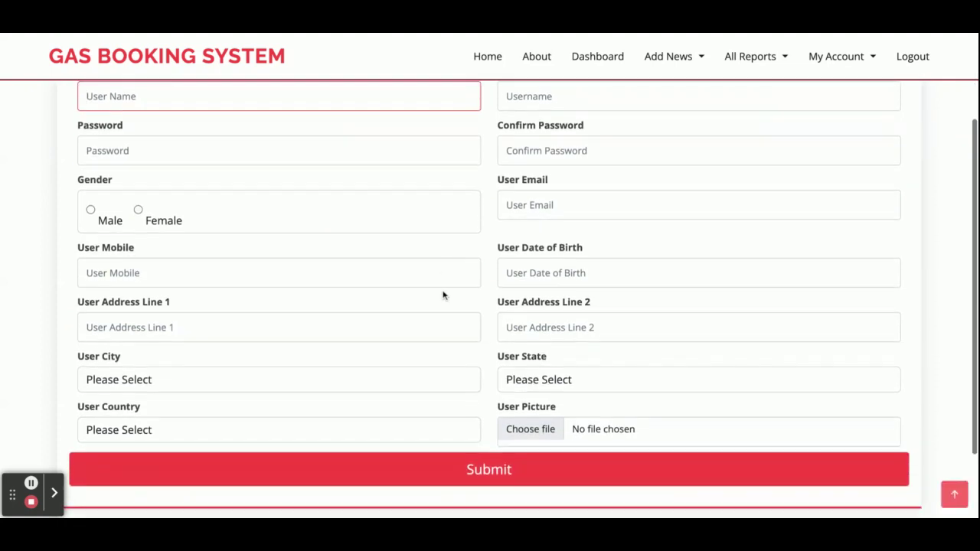
{"action": "scroll", "coordinate": [441, 293], "scroll_direction": "down", "scroll_amount": 1}
{"action": "scroll", "coordinate": [498, 268], "scroll_direction": "up", "scroll_amount": 4}
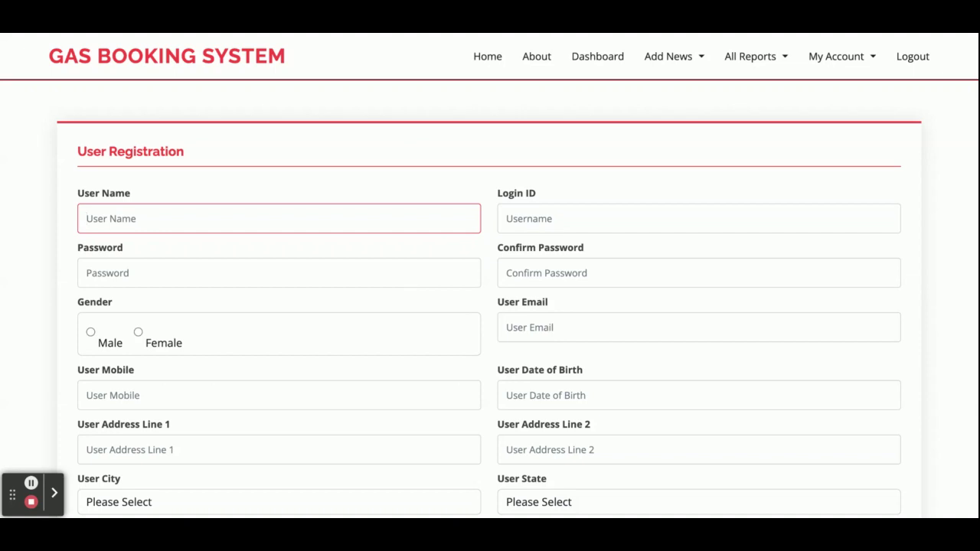
{"action": "scroll", "coordinate": [490, 306], "scroll_direction": "down", "scroll_amount": 2}
{"action": "scroll", "coordinate": [654, 87], "scroll_direction": "up", "scroll_amount": 2}
- Open the New Connection Entry Form and choose a customer and the Bharat Agency branch
{"action": "left_click", "coordinate": [664, 58]}
{"action": "left_click", "coordinate": [664, 124]}
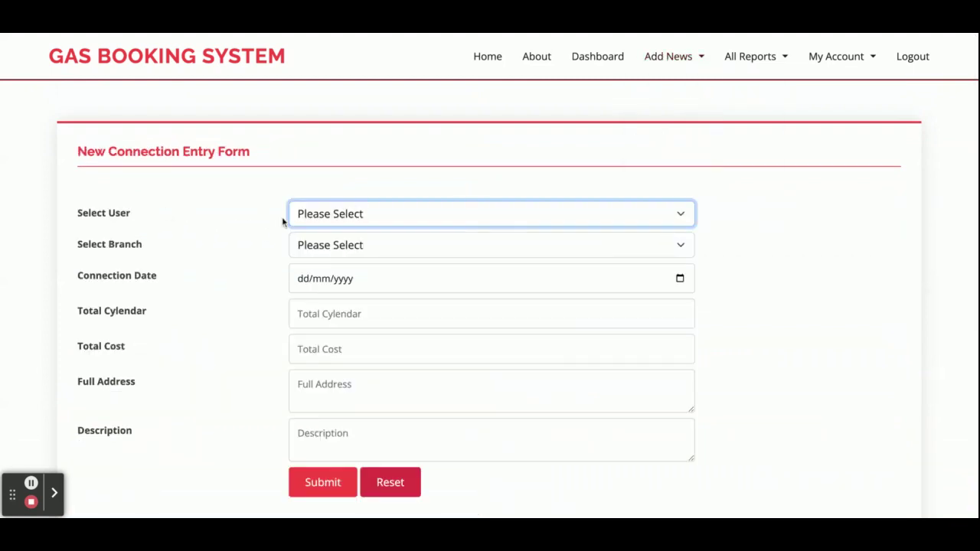
{"action": "left_click", "coordinate": [306, 226]}
{"action": "left_click", "coordinate": [352, 245]}
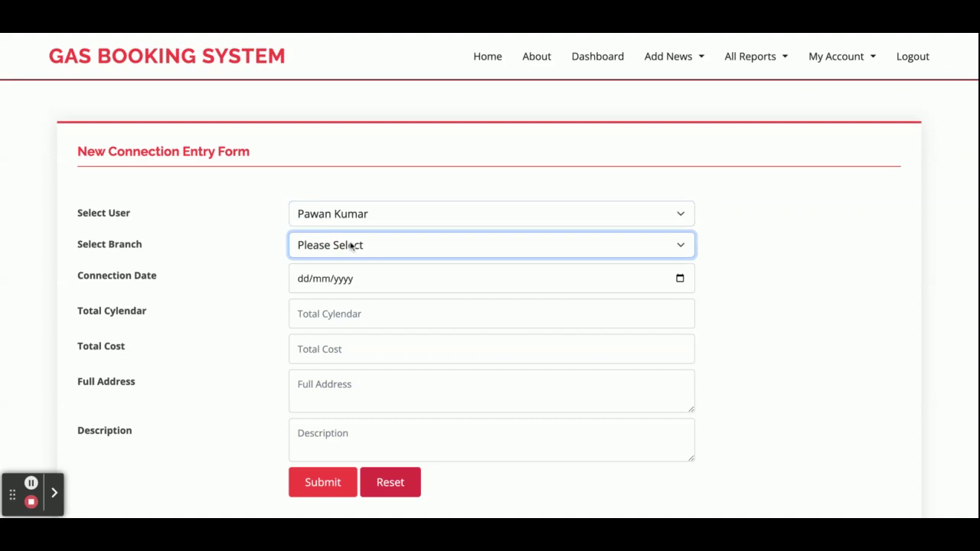
{"action": "left_click", "coordinate": [347, 267]}
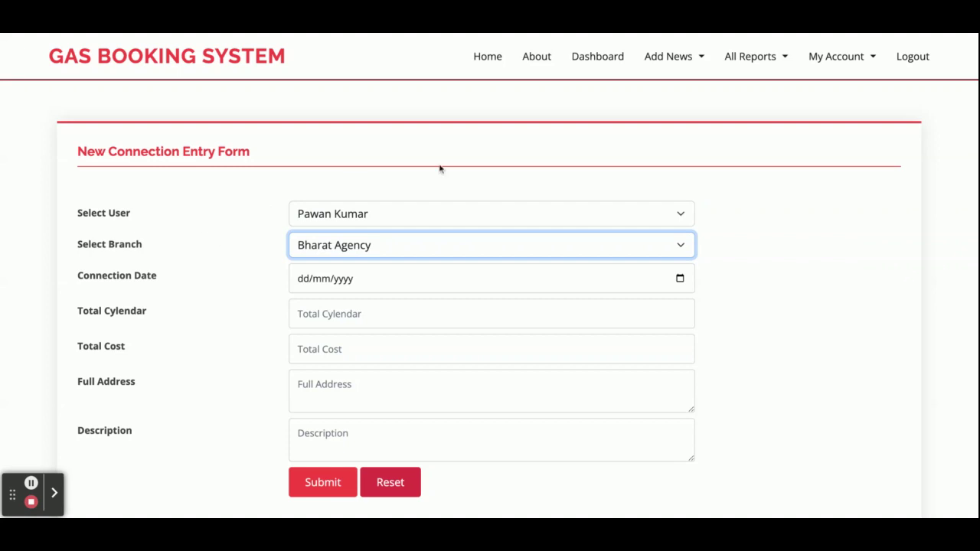
- Switch to the New Booking Entry Form from the Add News menu
{"action": "mouse_move", "coordinate": [661, 60]}
{"action": "scroll", "coordinate": [333, 447], "scroll_direction": "down", "scroll_amount": 2}
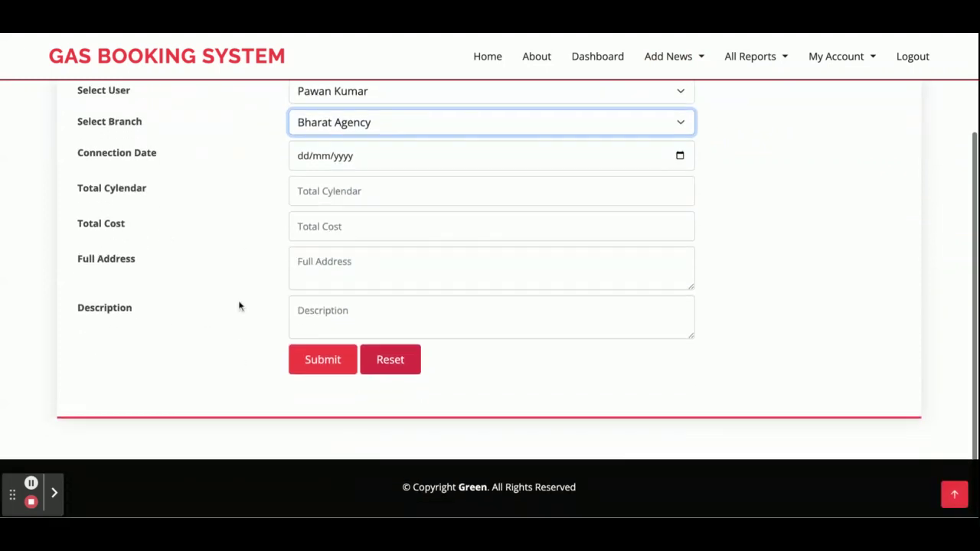
{"action": "scroll", "coordinate": [241, 306], "scroll_direction": "up", "scroll_amount": 2}
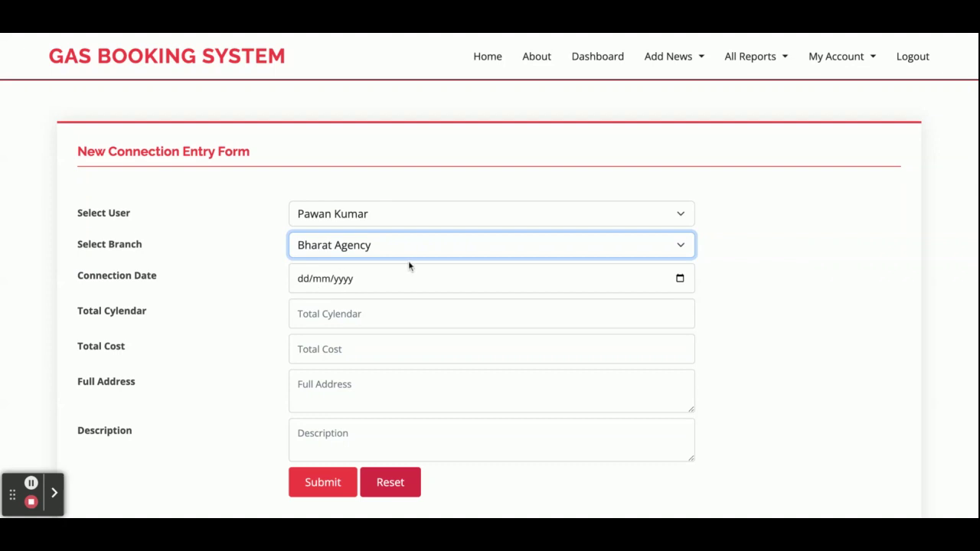
{"action": "left_click", "coordinate": [678, 61]}
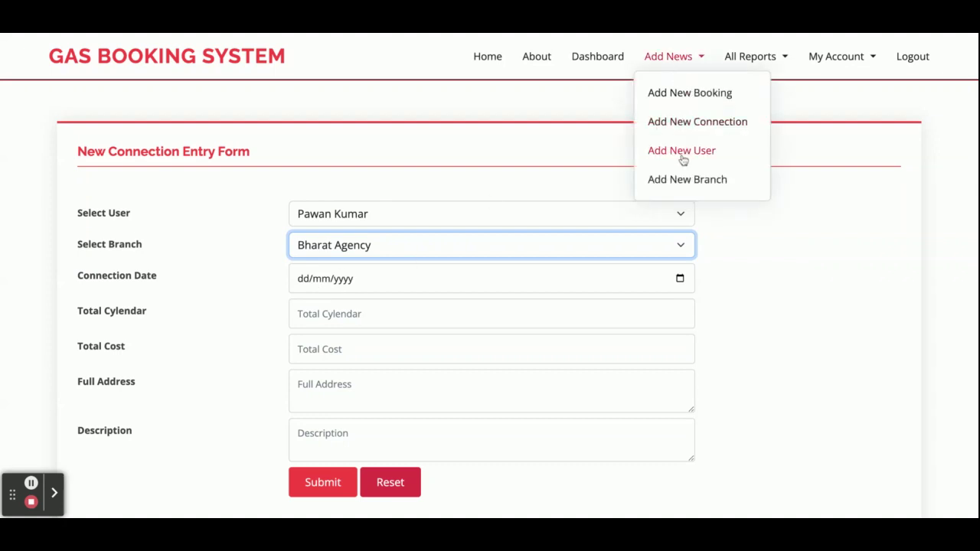
{"action": "left_click", "coordinate": [699, 92]}
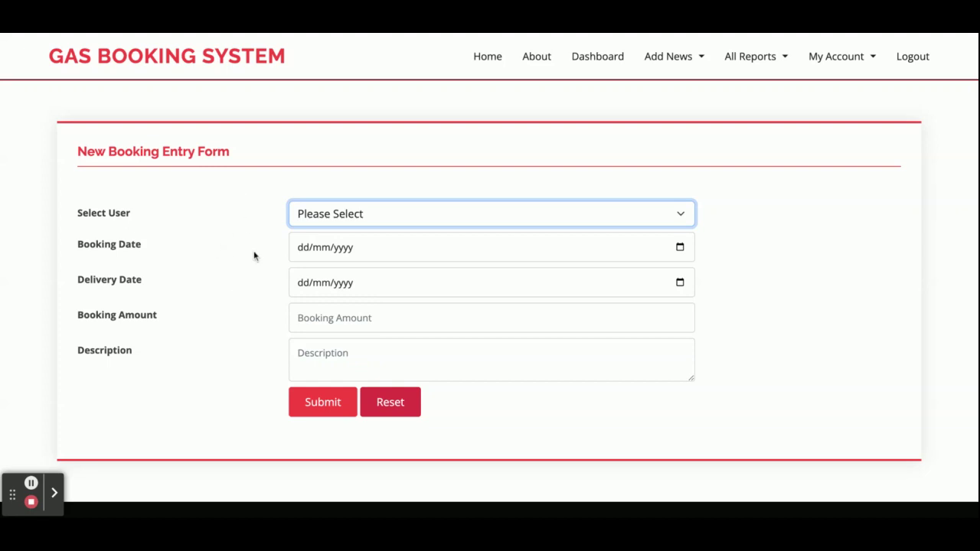
- Open the Add New Branch form, then move on to the Booking Reports table
{"action": "left_click", "coordinate": [667, 56]}
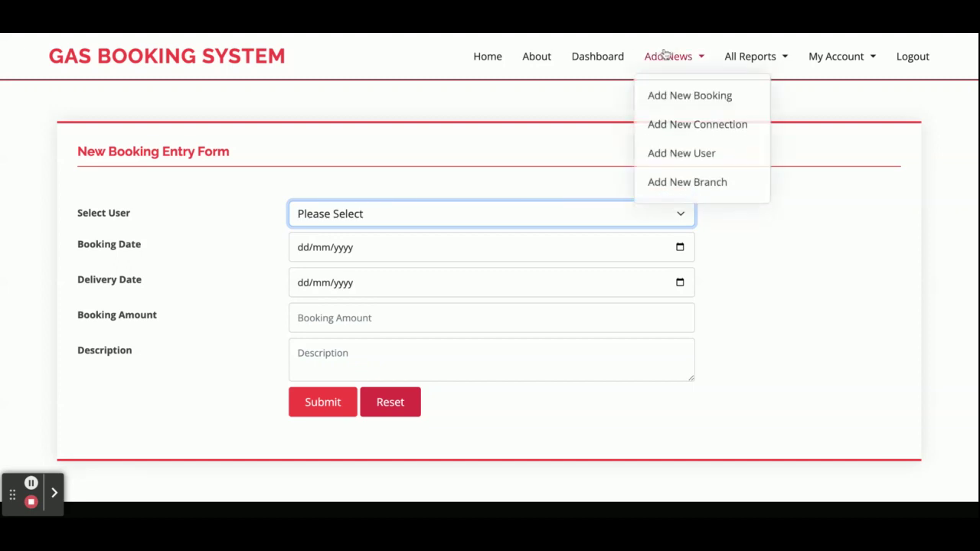
{"action": "left_click", "coordinate": [680, 180]}
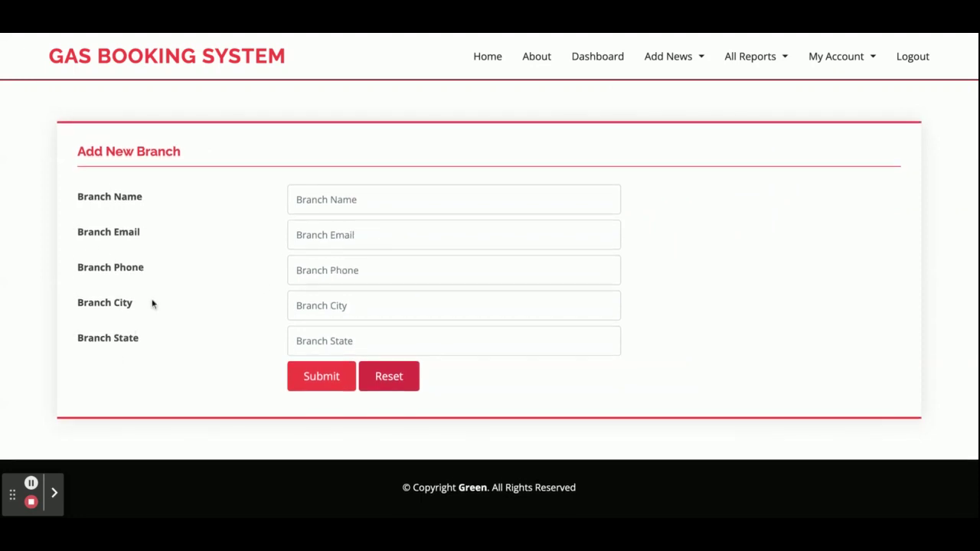
{"action": "left_click", "coordinate": [668, 58]}
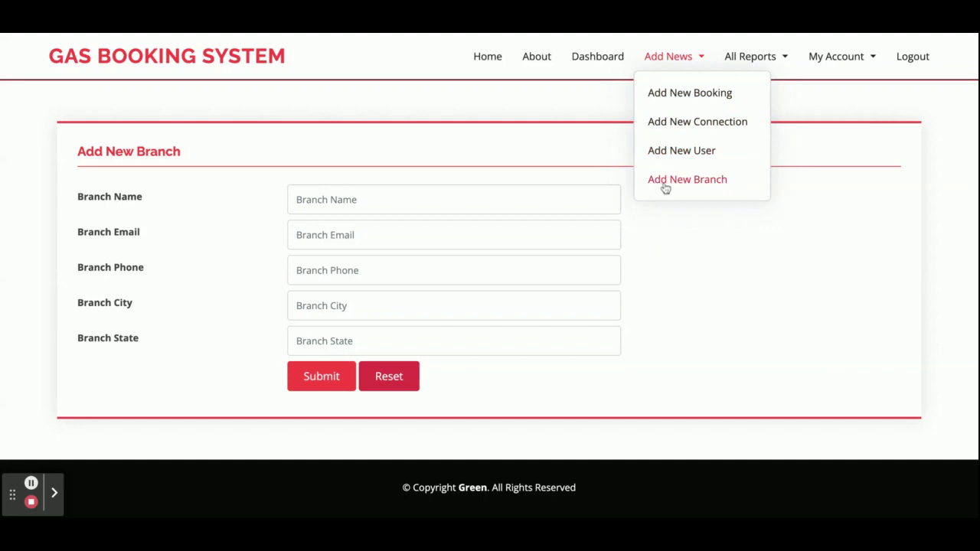
{"action": "left_click", "coordinate": [755, 65]}
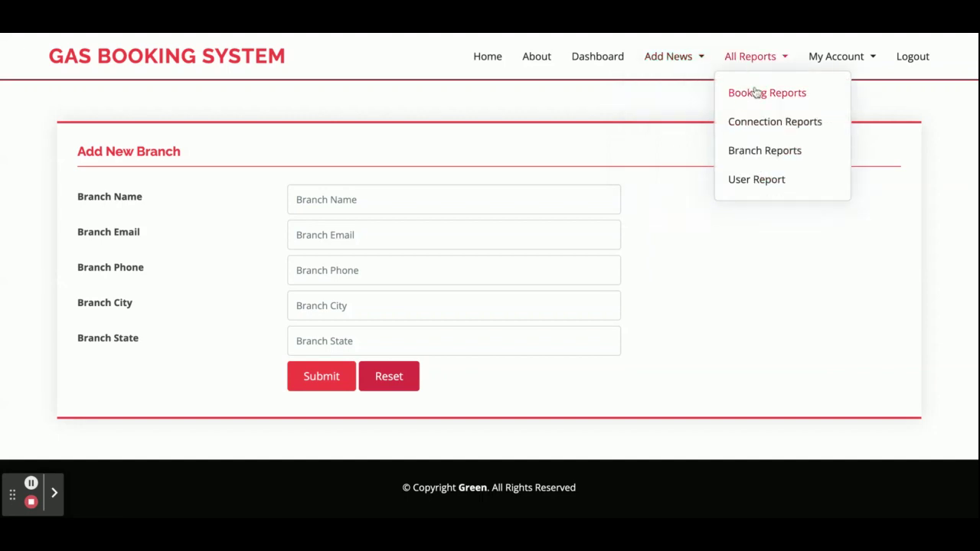
{"action": "left_click", "coordinate": [756, 91]}
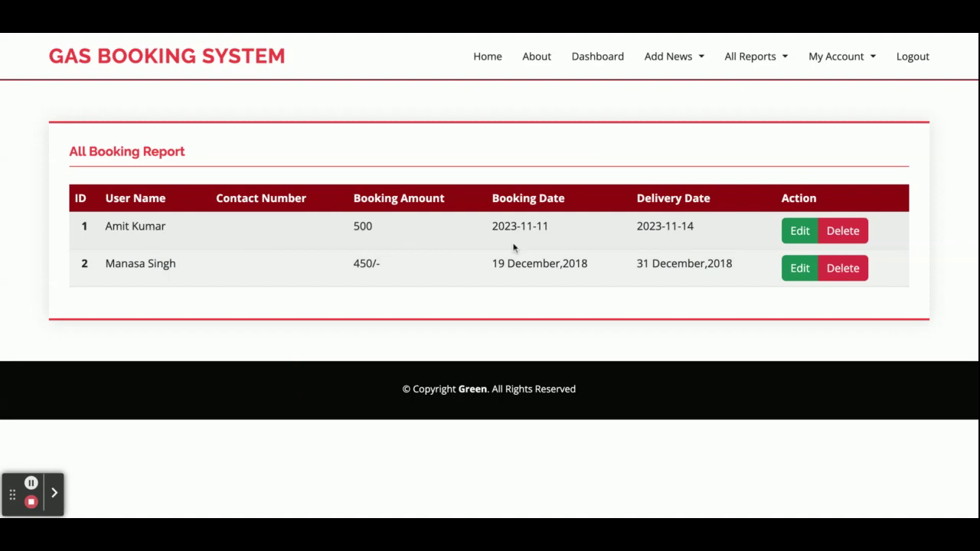
- Resubmit the first booking unchanged so the report confirms the update, then reopen it
{"action": "left_click", "coordinate": [799, 233]}
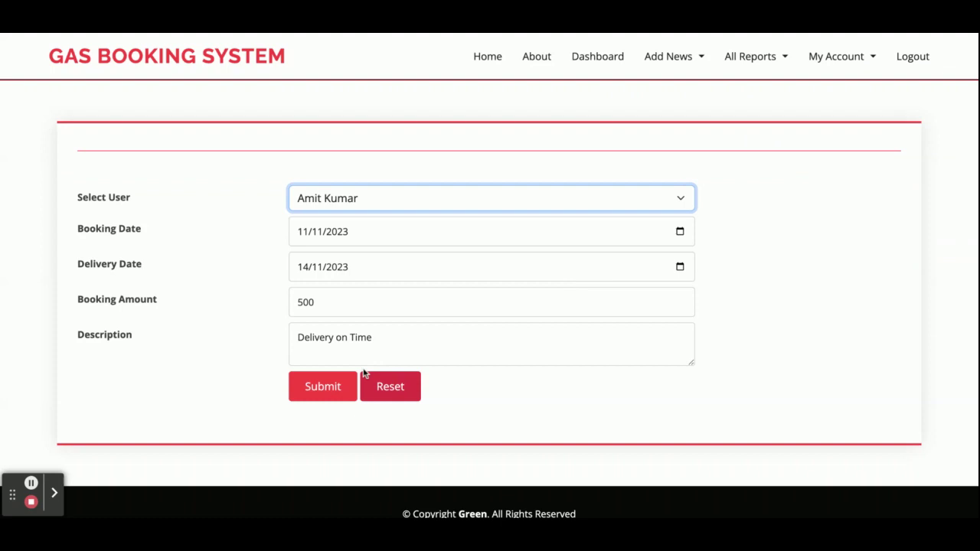
{"action": "left_click", "coordinate": [339, 393]}
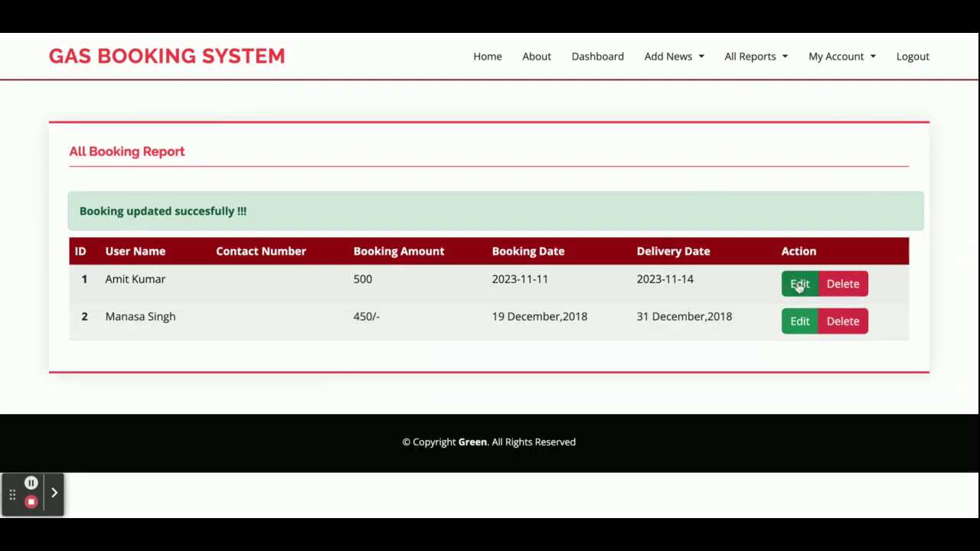
{"action": "left_click", "coordinate": [799, 285]}
- Leave the booking date unchanged and open the All Available Connection report
{"action": "left_click", "coordinate": [679, 233]}
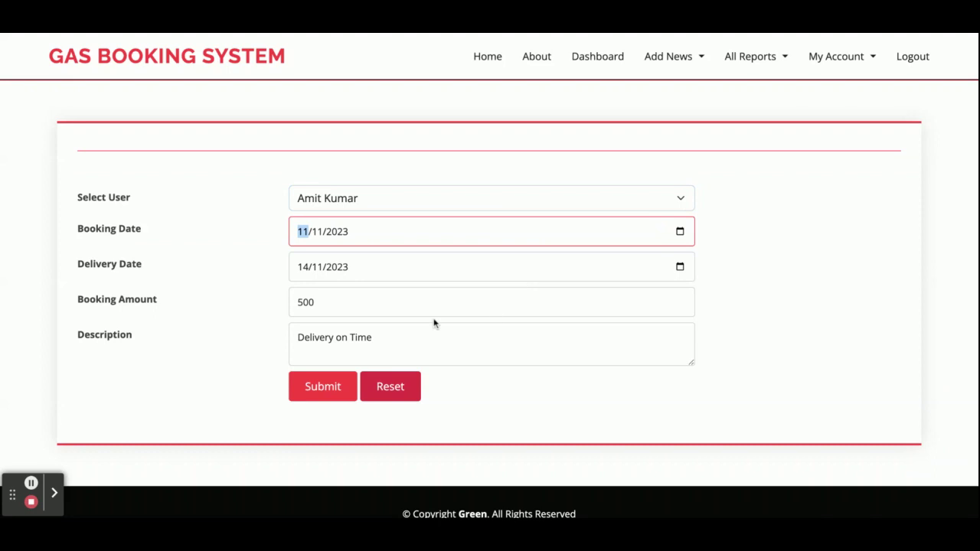
{"action": "left_click", "coordinate": [773, 233]}
{"action": "left_click", "coordinate": [756, 58]}
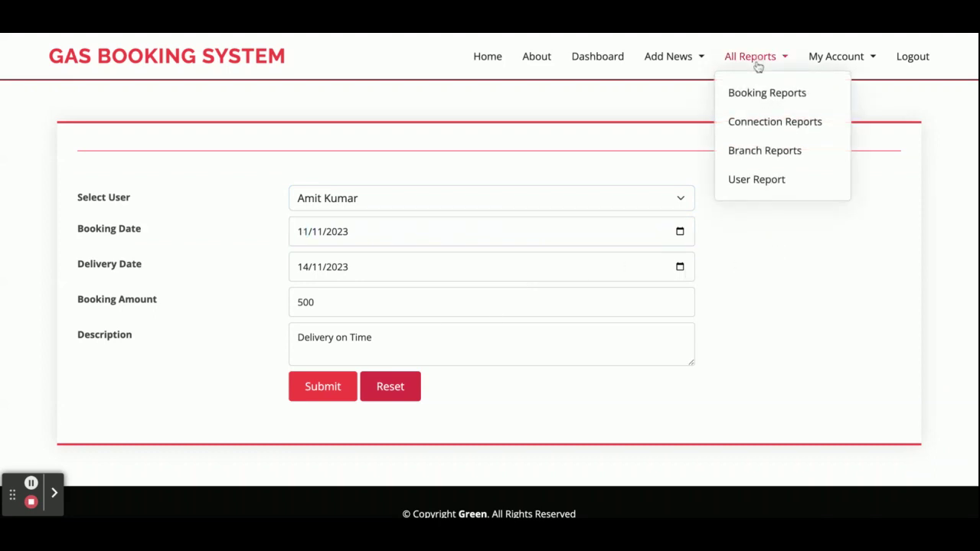
{"action": "left_click", "coordinate": [758, 120]}
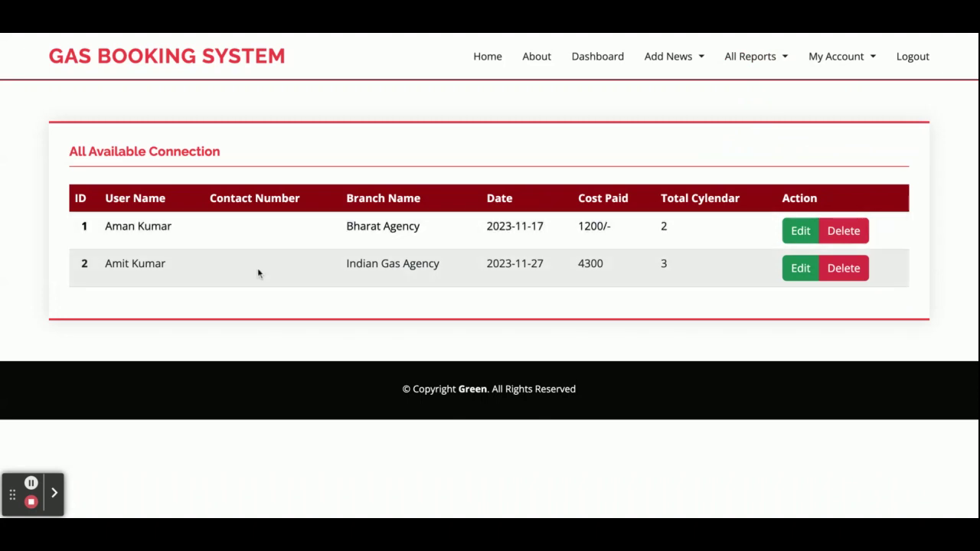
- Open the first connection for editing, then switch to the All Branch Report of five branches
{"action": "left_click", "coordinate": [794, 233]}
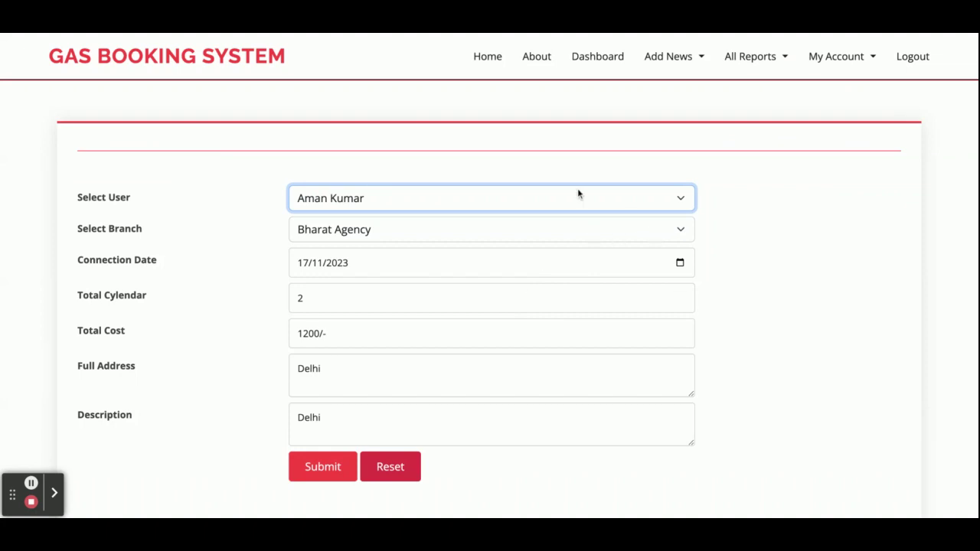
{"action": "left_click", "coordinate": [750, 57]}
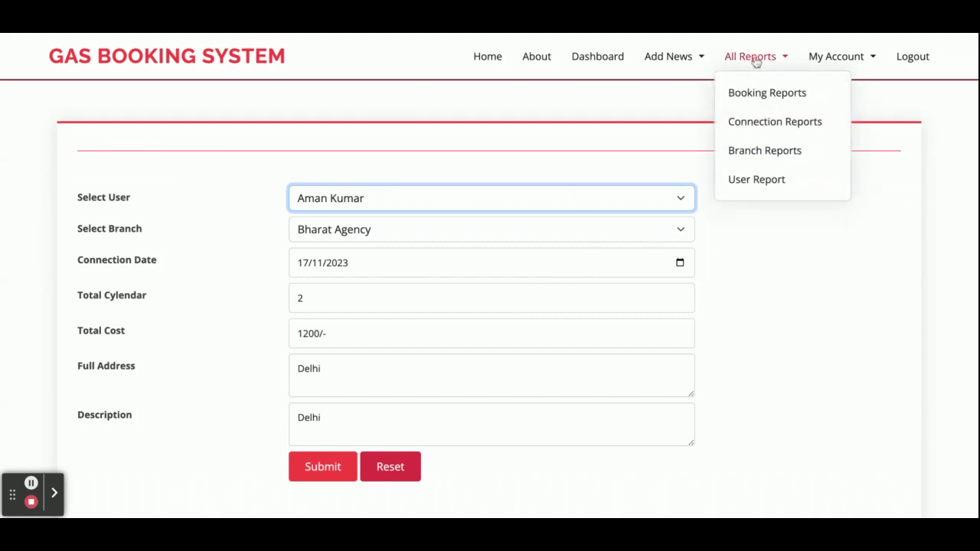
{"action": "left_click", "coordinate": [742, 157]}
{"action": "scroll", "coordinate": [689, 199], "scroll_direction": "down", "scroll_amount": 1}
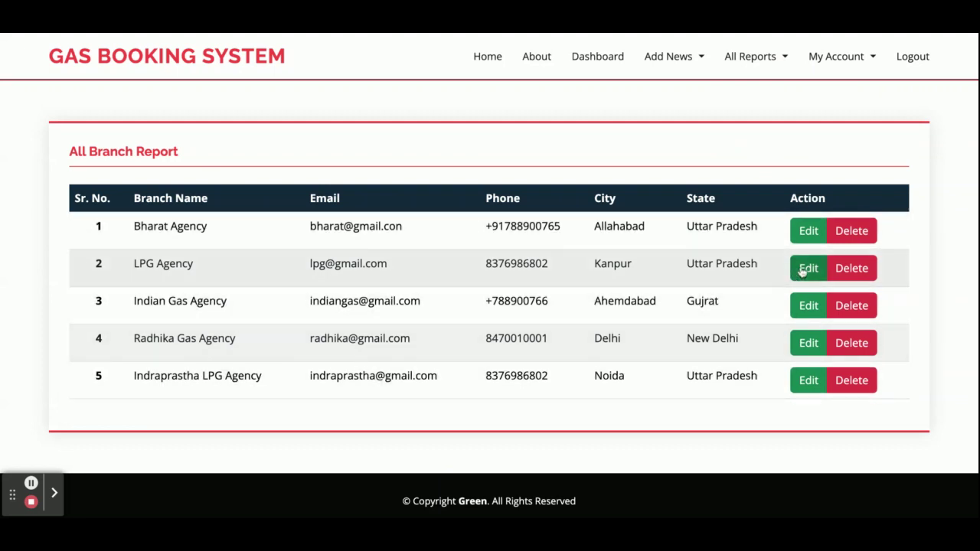
- Delete the Indraprastha LPG Agency branch and open the User Report
{"action": "left_click", "coordinate": [851, 380]}
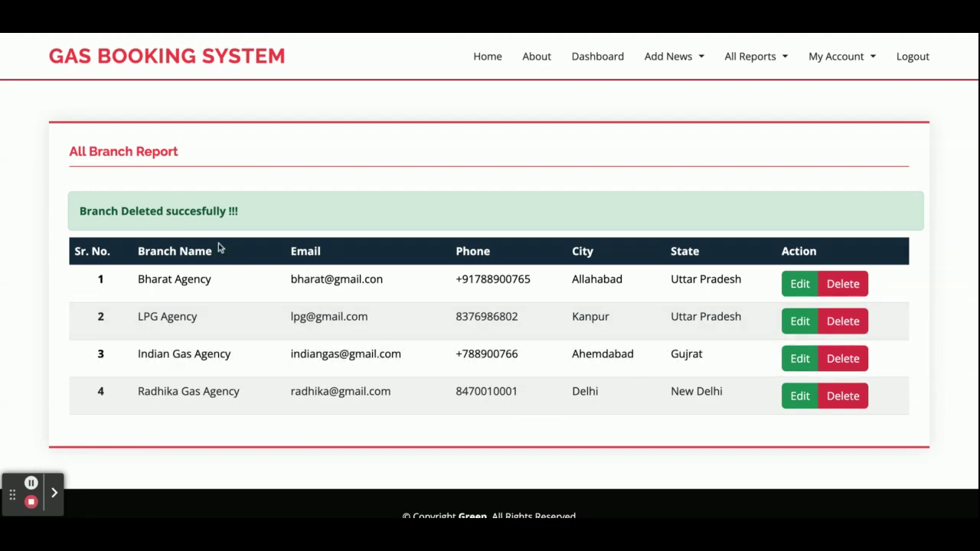
{"action": "left_click", "coordinate": [762, 60]}
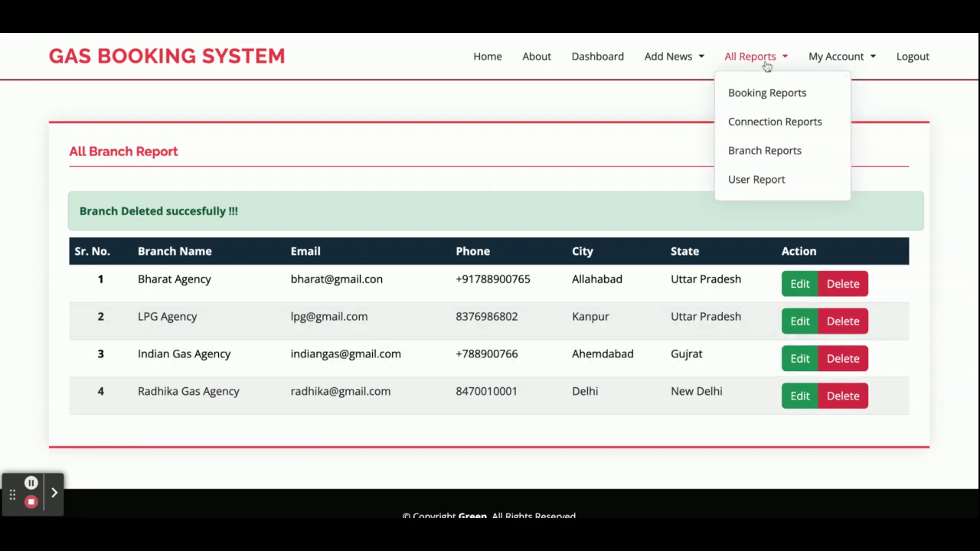
{"action": "left_click", "coordinate": [757, 180]}
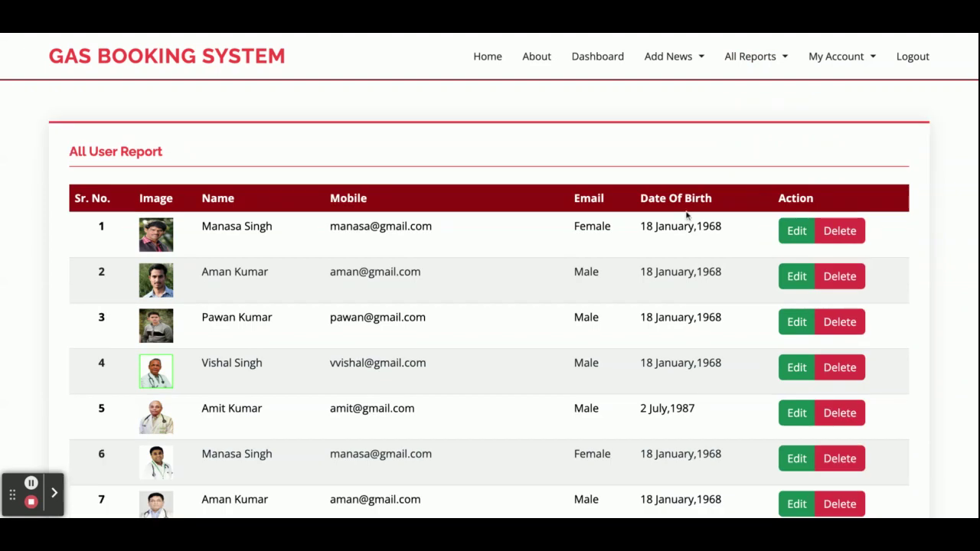
- Scan the User Report and open the first user's record in Update Details
{"action": "scroll", "coordinate": [544, 280], "scroll_direction": "down", "scroll_amount": 5}
{"action": "scroll", "coordinate": [544, 281], "scroll_direction": "up", "scroll_amount": 5}
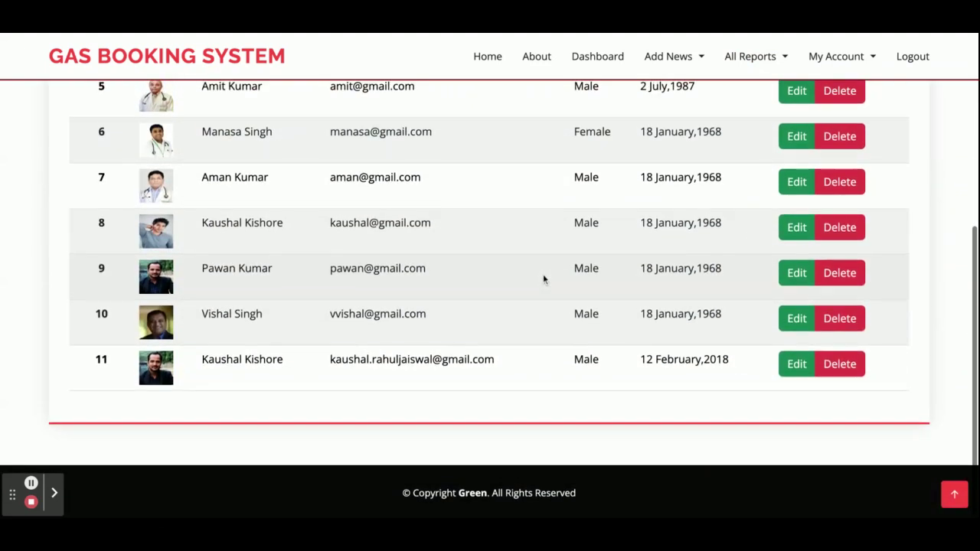
{"action": "scroll", "coordinate": [545, 280], "scroll_direction": "down", "scroll_amount": 5}
{"action": "scroll", "coordinate": [520, 223], "scroll_direction": "up", "scroll_amount": 5}
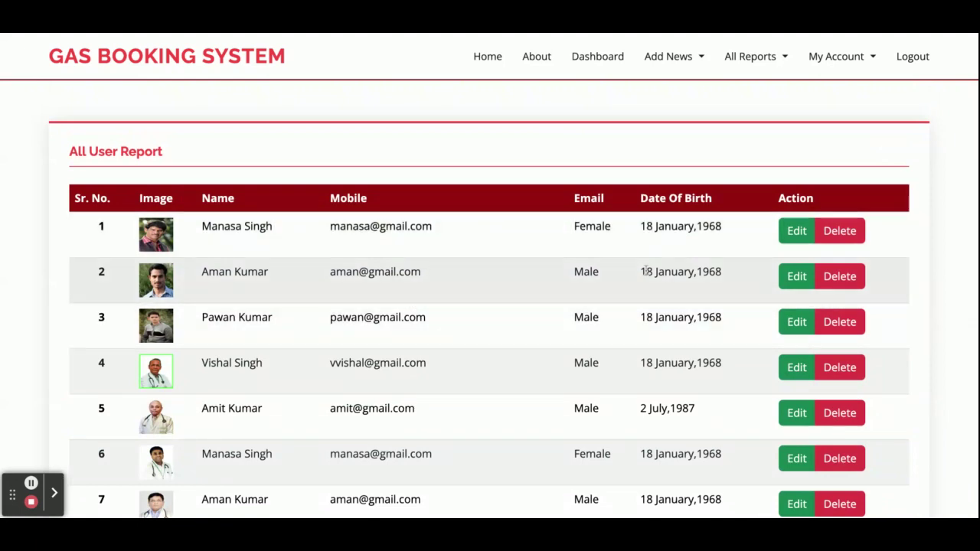
{"action": "left_click", "coordinate": [796, 232]}
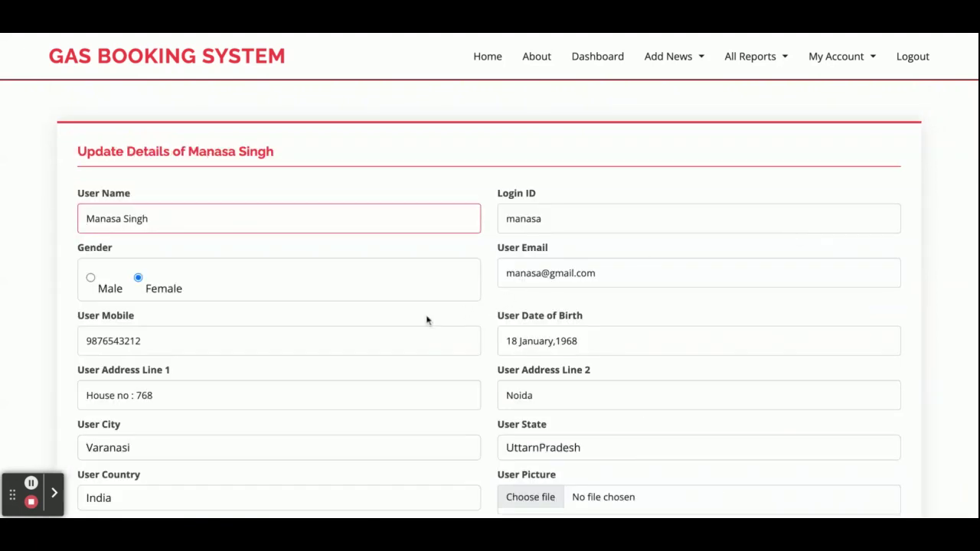
- Look through the Reports and News menus, then open the admin's own My Account details page
{"action": "scroll", "coordinate": [427, 320], "scroll_direction": "down", "scroll_amount": 4}
{"action": "scroll", "coordinate": [427, 320], "scroll_direction": "up", "scroll_amount": 5}
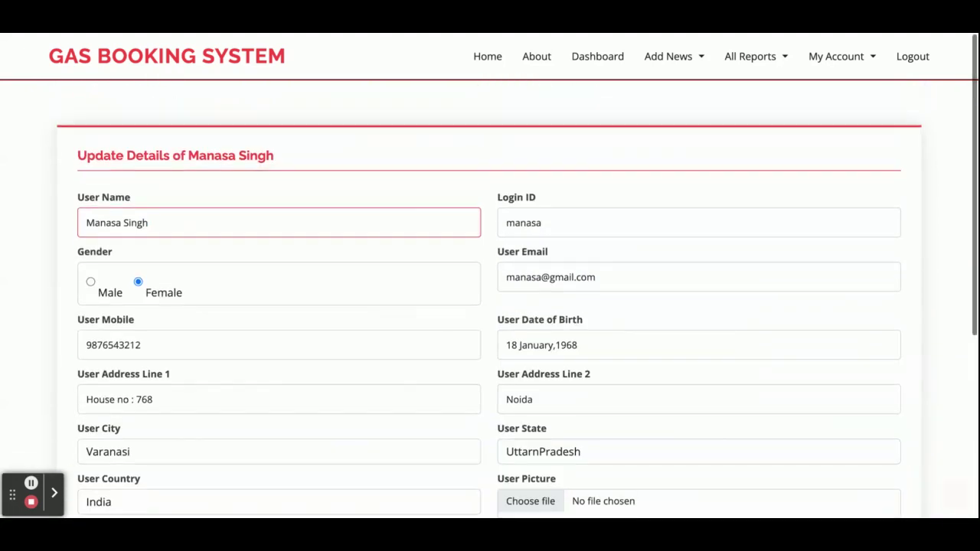
{"action": "scroll", "coordinate": [489, 306], "scroll_direction": "down", "scroll_amount": 4}
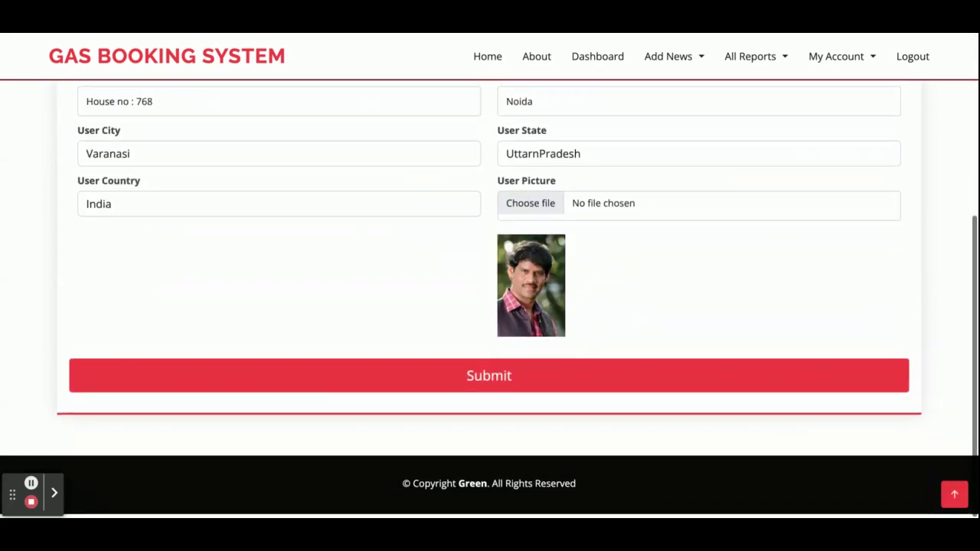
{"action": "scroll", "coordinate": [665, 105], "scroll_direction": "up", "scroll_amount": 4}
{"action": "left_click", "coordinate": [849, 58]}
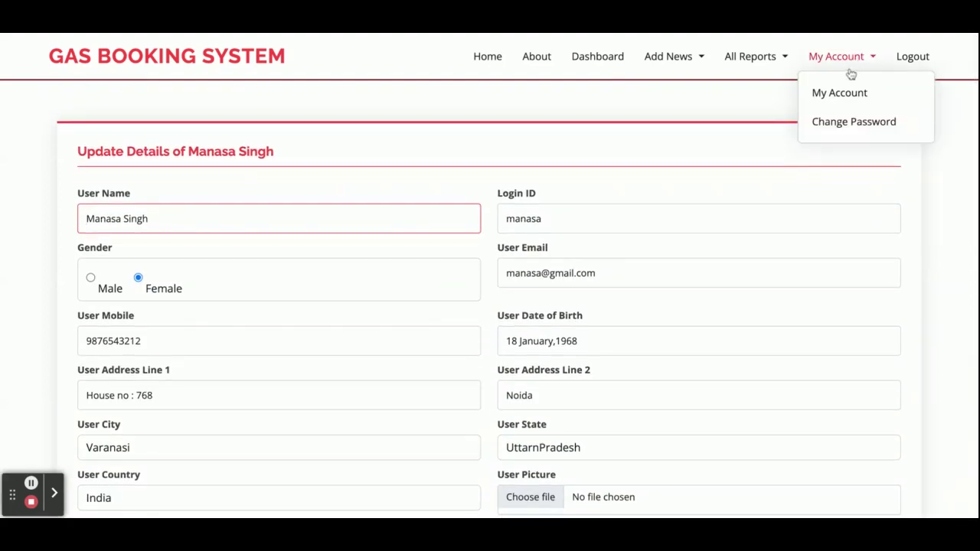
{"action": "left_click", "coordinate": [759, 59]}
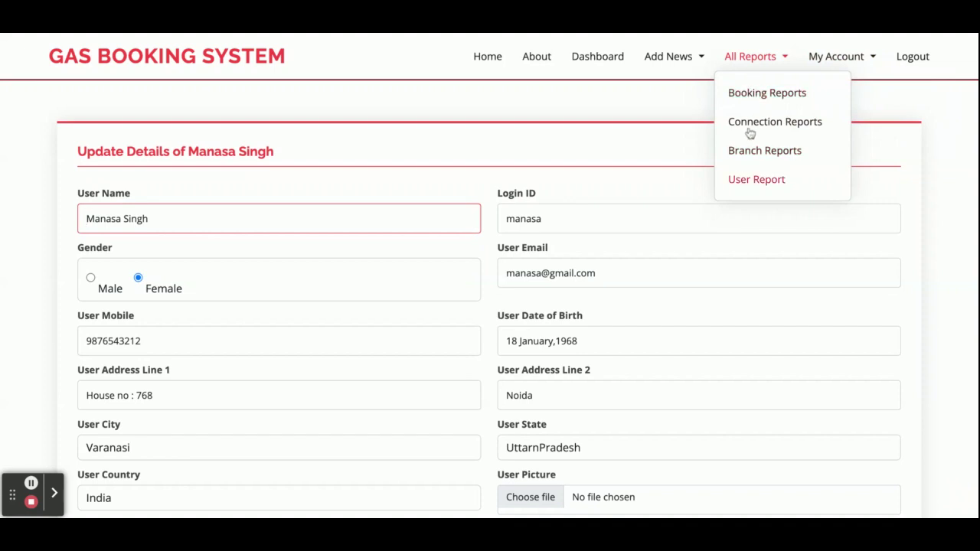
{"action": "left_click", "coordinate": [678, 61]}
{"action": "left_click", "coordinate": [742, 61]}
{"action": "left_click", "coordinate": [826, 64]}
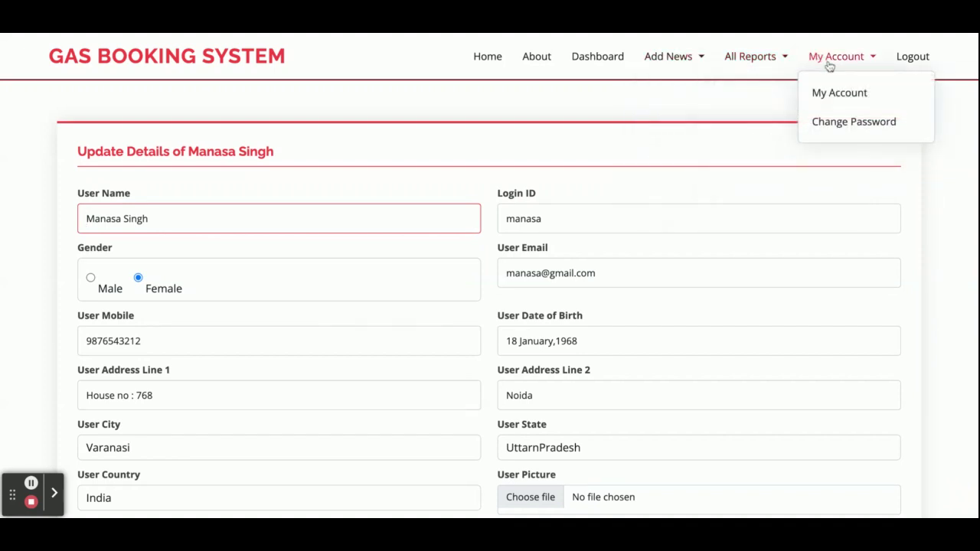
{"action": "left_click", "coordinate": [838, 94]}
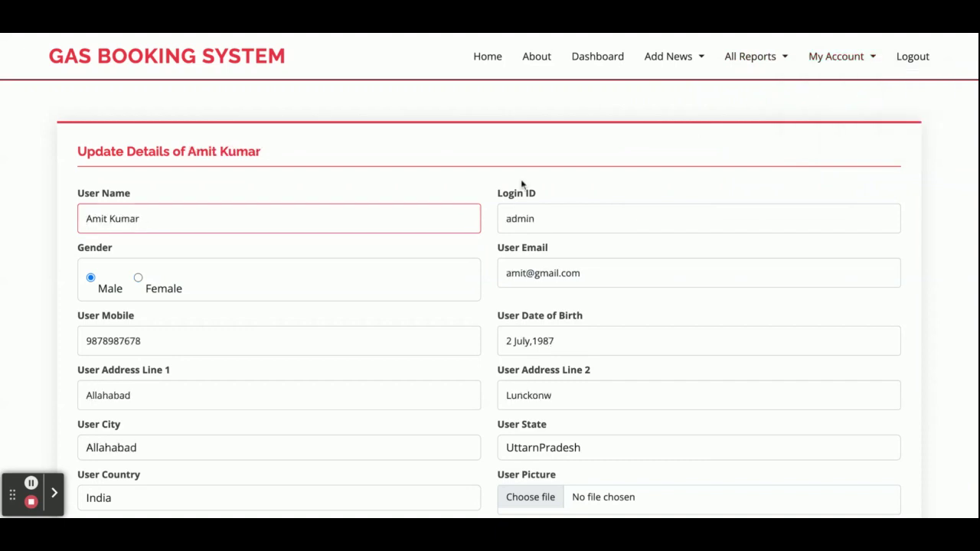
- Open the Change Password form from the My Account menu
{"action": "scroll", "coordinate": [523, 184], "scroll_direction": "down", "scroll_amount": 2}
{"action": "scroll", "coordinate": [522, 182], "scroll_direction": "down", "scroll_amount": 2}
{"action": "scroll", "coordinate": [508, 199], "scroll_direction": "up", "scroll_amount": 4}
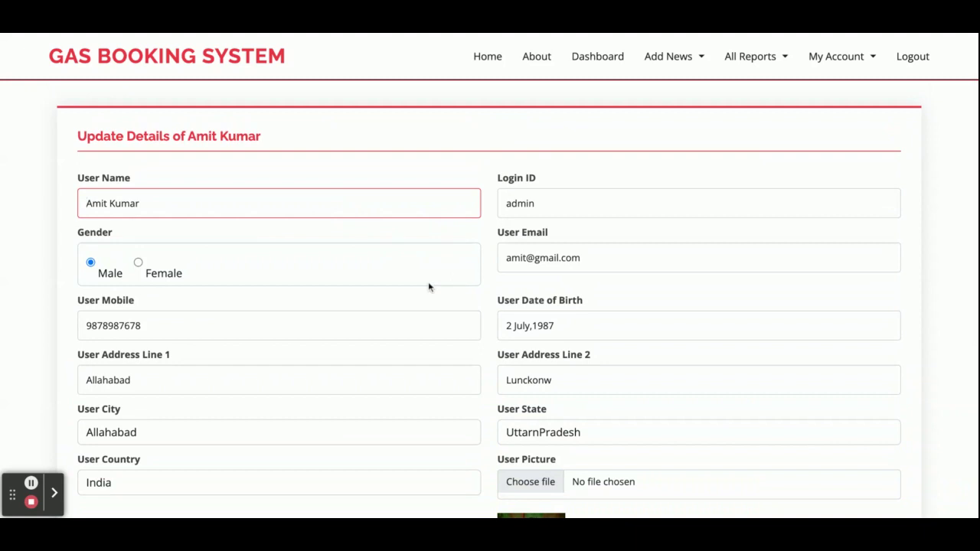
{"action": "scroll", "coordinate": [428, 286], "scroll_direction": "down", "scroll_amount": 3}
{"action": "scroll", "coordinate": [429, 286], "scroll_direction": "up", "scroll_amount": 4}
{"action": "left_click", "coordinate": [833, 59]}
{"action": "left_click", "coordinate": [832, 122]}
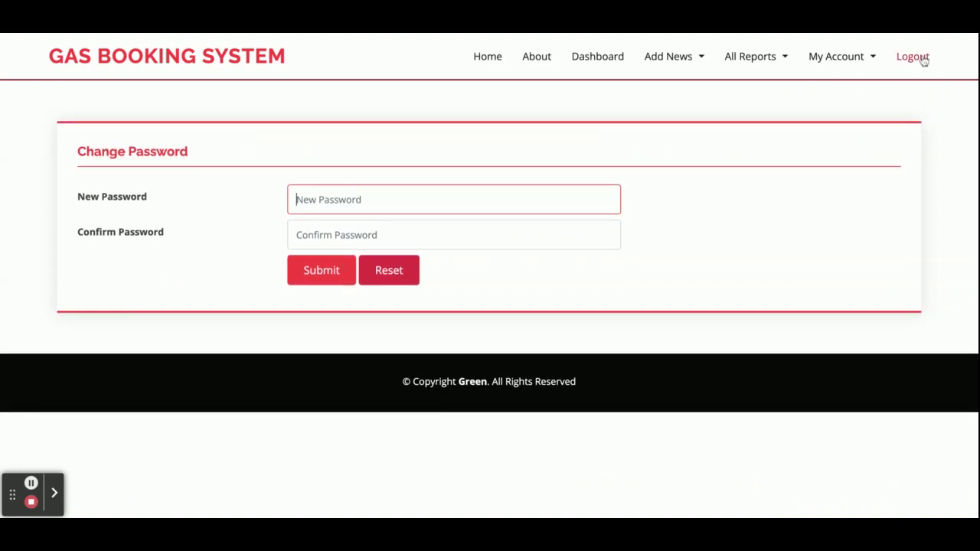
- Log out of the admin session
{"action": "mouse_move", "coordinate": [773, 56]}
{"action": "mouse_move", "coordinate": [739, 54]}
{"action": "mouse_move", "coordinate": [693, 67]}
{"action": "mouse_move", "coordinate": [781, 74]}
{"action": "left_click", "coordinate": [910, 67]}
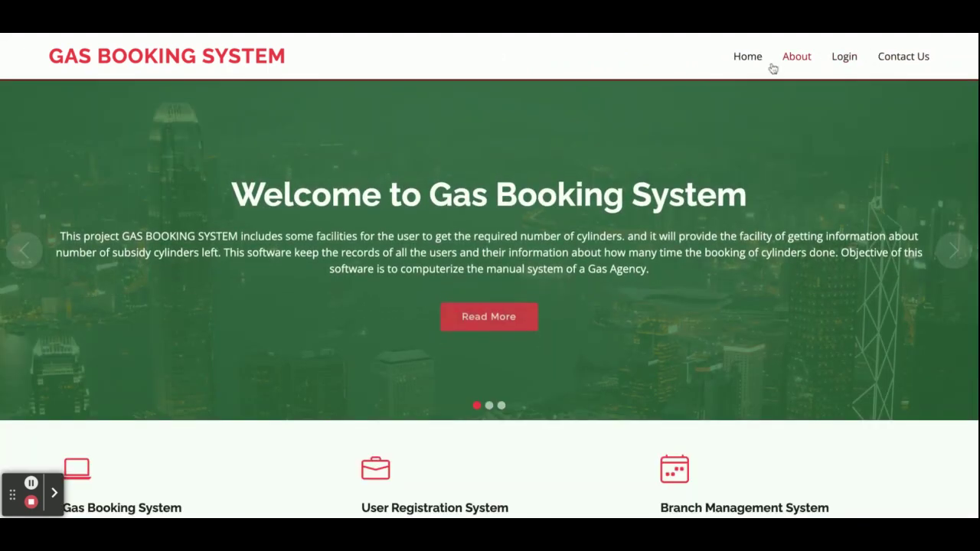
- Sign back in as admin with the prefilled credentials, then log out to the public welcome page
{"action": "left_click", "coordinate": [842, 58]}
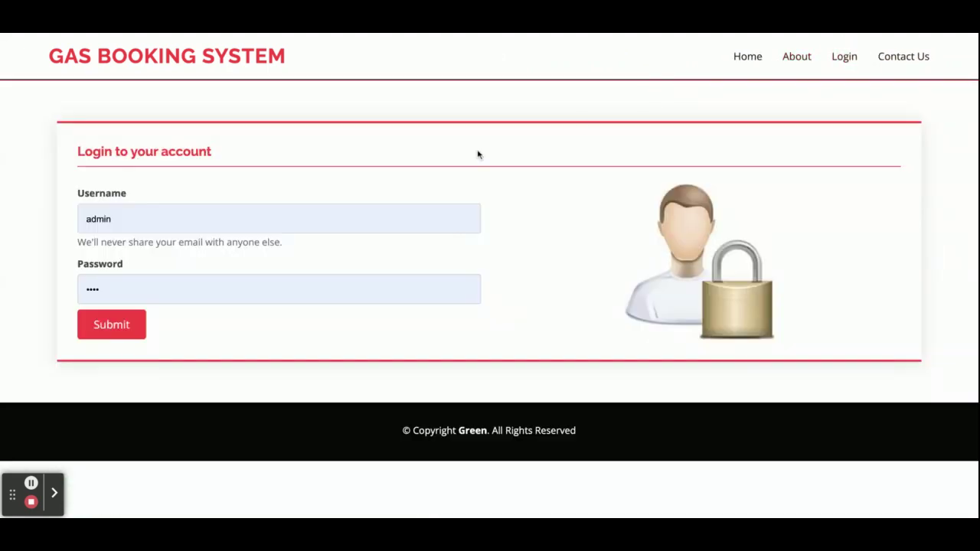
{"action": "left_click", "coordinate": [128, 323]}
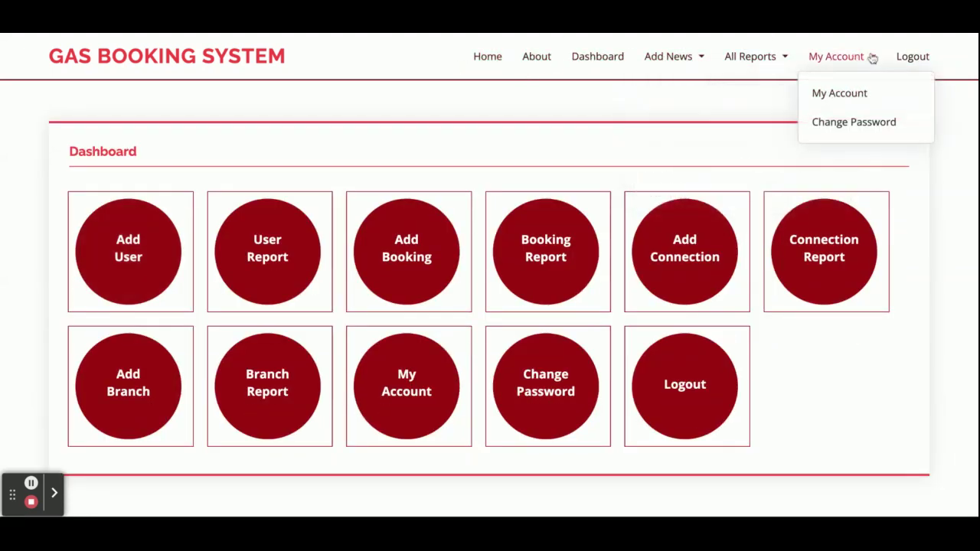
{"action": "left_click", "coordinate": [911, 56]}
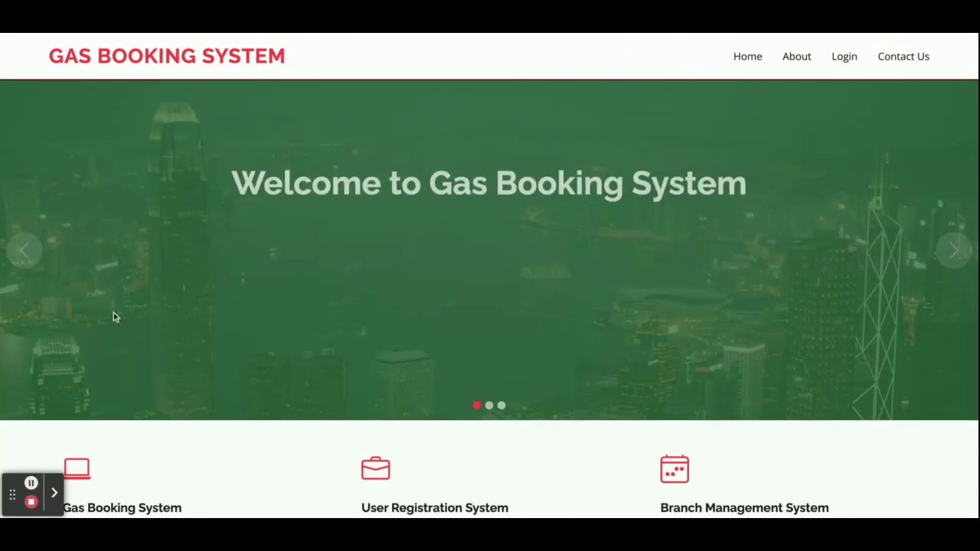
{"action": "scroll", "coordinate": [113, 313], "scroll_direction": "down", "scroll_amount": 4}
{"action": "scroll", "coordinate": [113, 313], "scroll_direction": "up", "scroll_amount": 4}
{"action": "scroll", "coordinate": [114, 313], "scroll_direction": "down", "scroll_amount": 1}
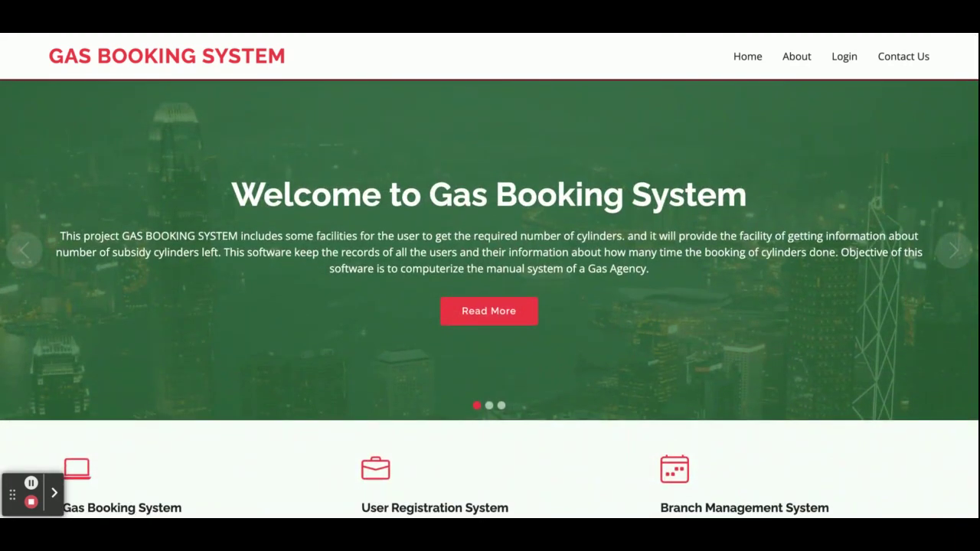